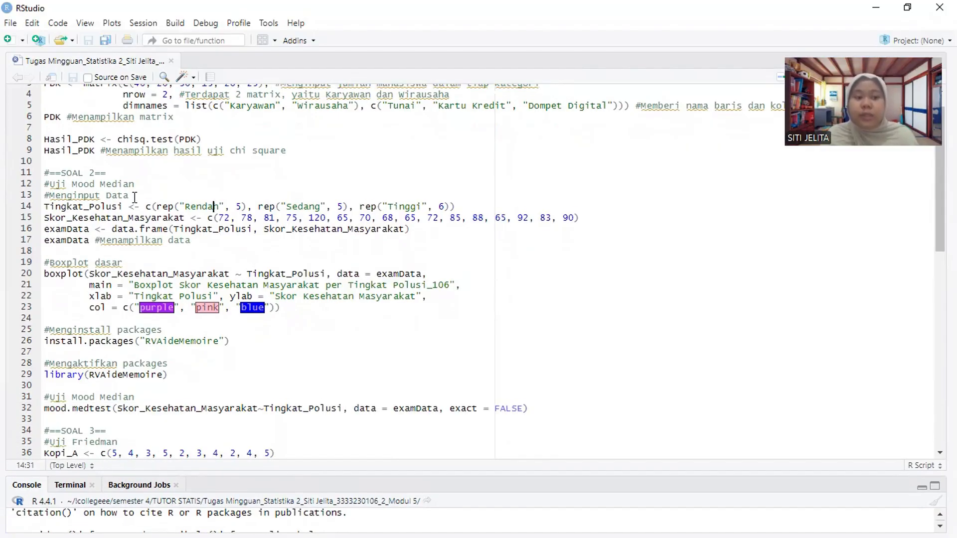
Run the SOAL 2 data input code that builds and prints the examData data frame, and enlarge the console output area.
click(134, 197)
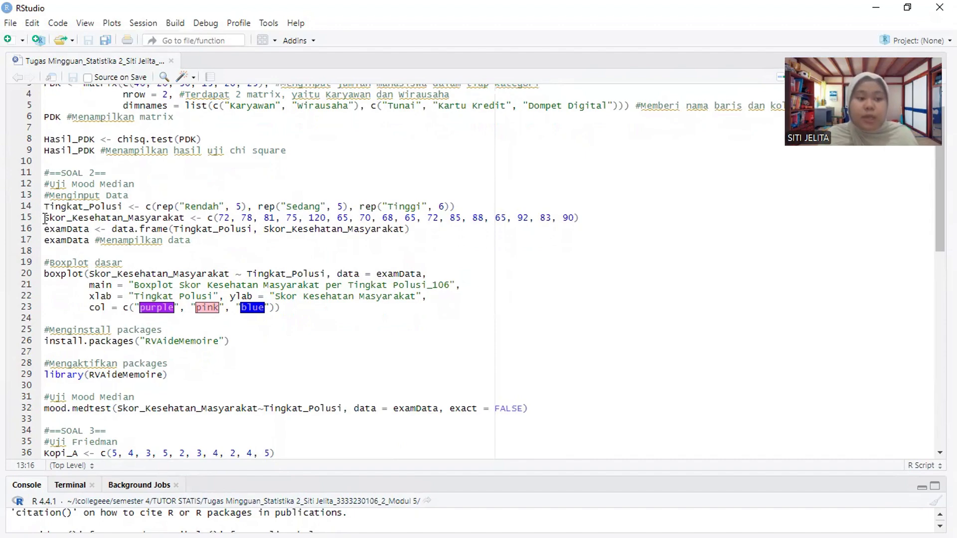
drag(45, 218, 195, 219)
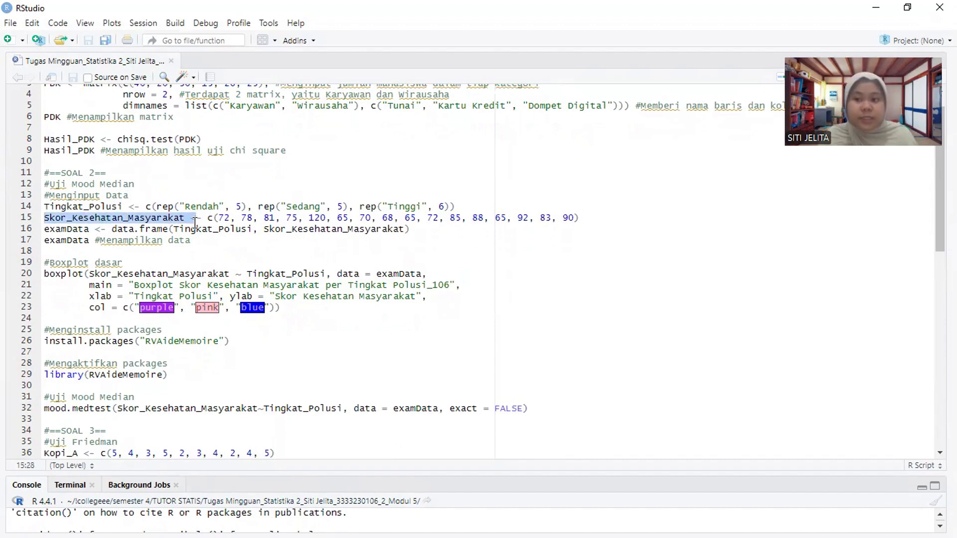
click(247, 217)
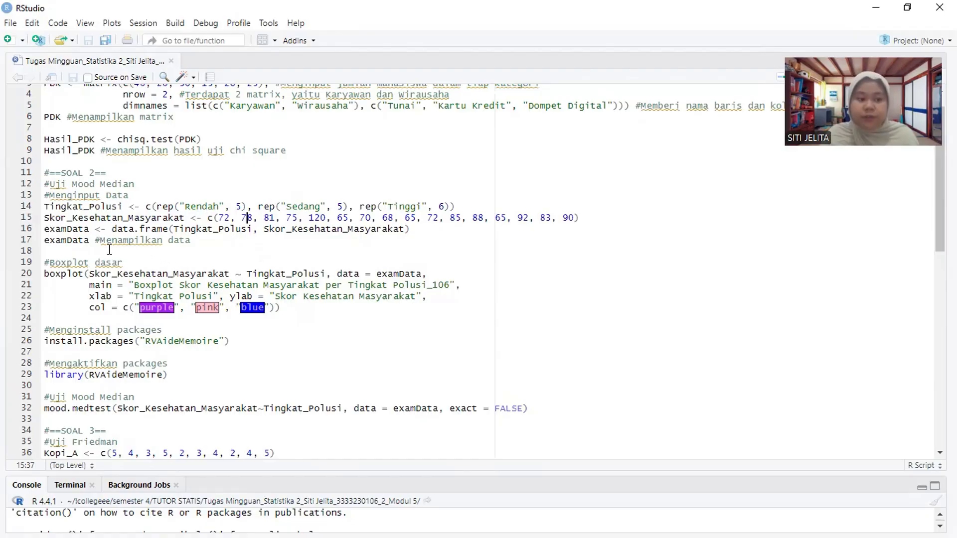
click(191, 240)
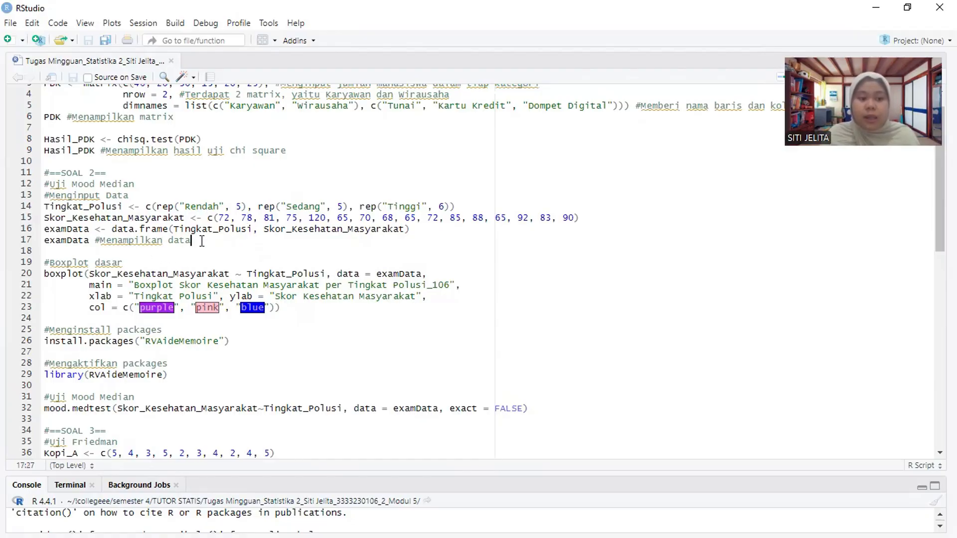
drag(192, 241, 41, 180)
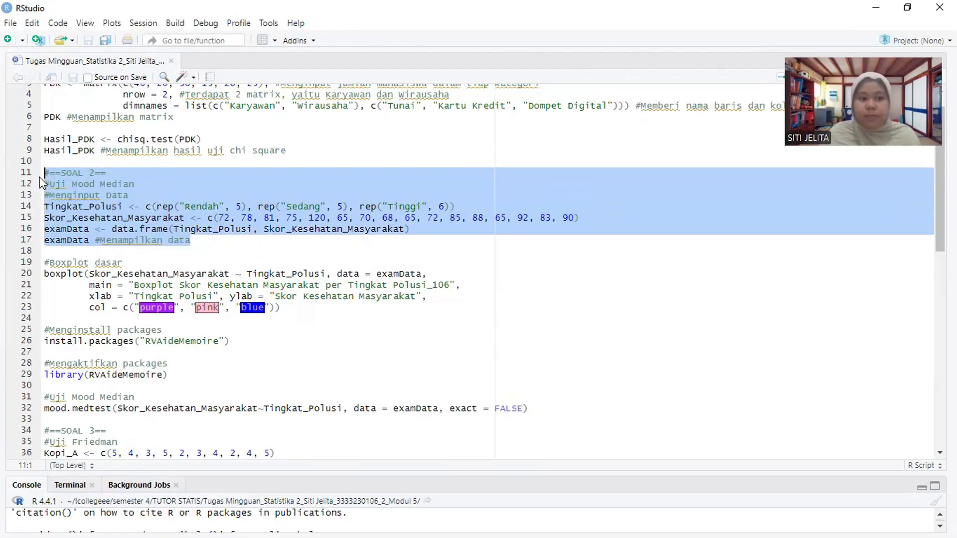
key(ctrl+Return)
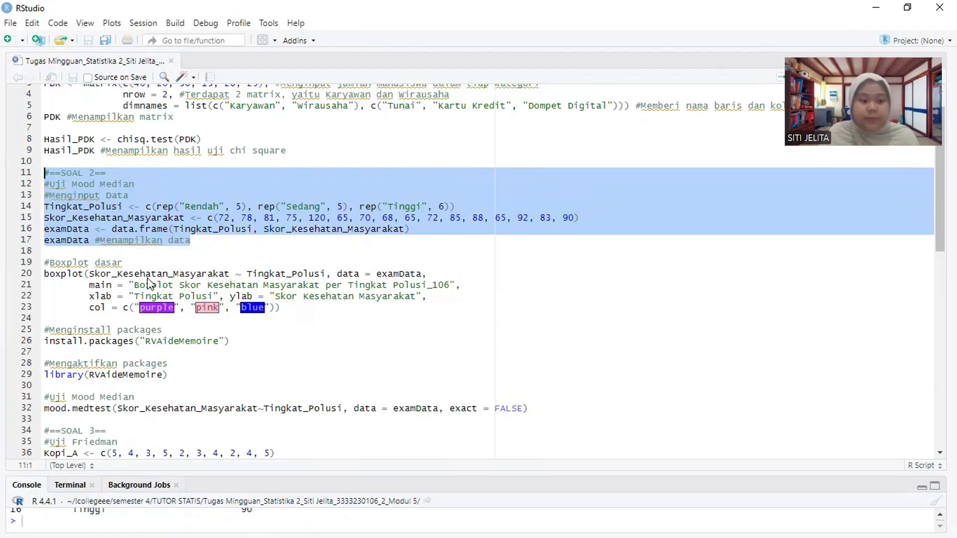
drag(178, 473, 208, 342)
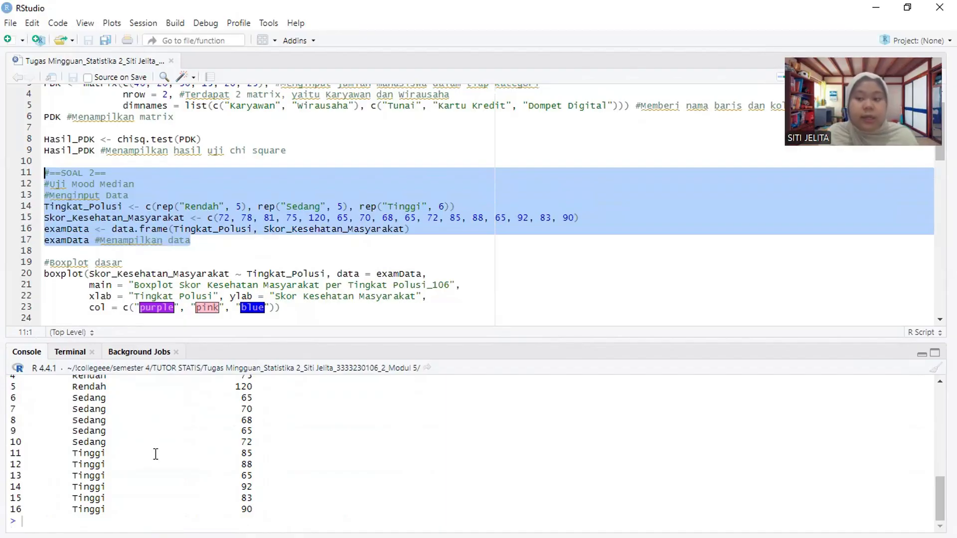
Run the boxplot code for Skor_Kesehatan_Masyarakat by Tingkat_Polusi and view the plot enlarged before returning to the script.
scroll(163, 261, down, 1)
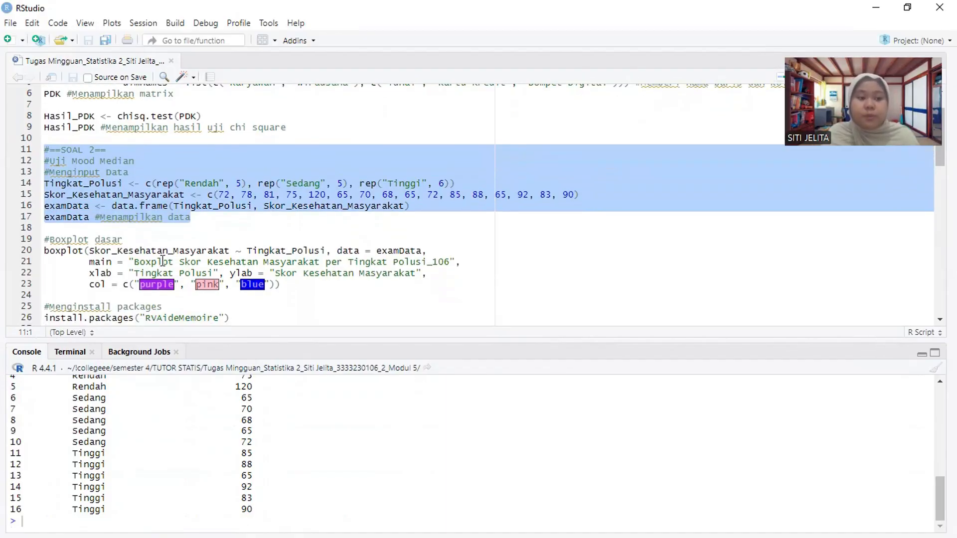
scroll(82, 249, down, 1)
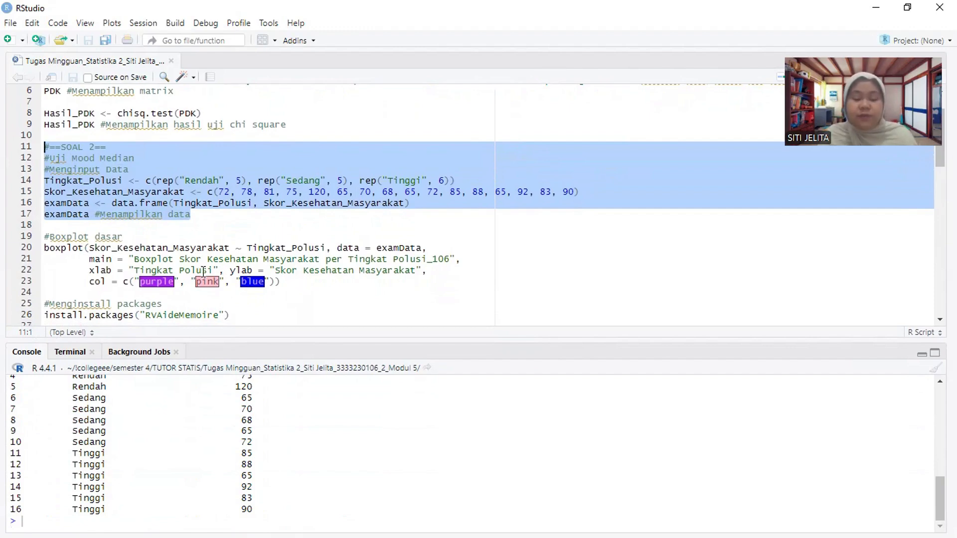
drag(303, 280, 40, 238)
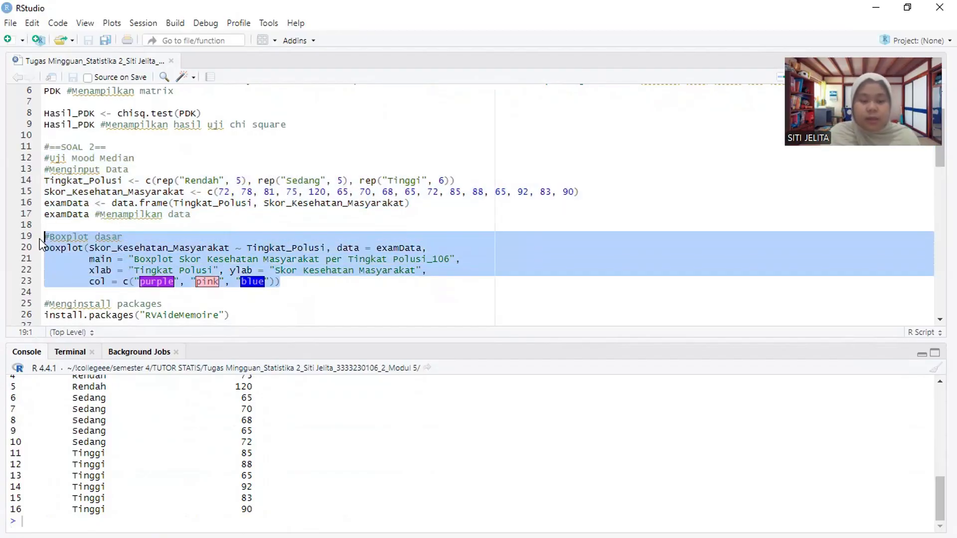
key(ctrl+Return)
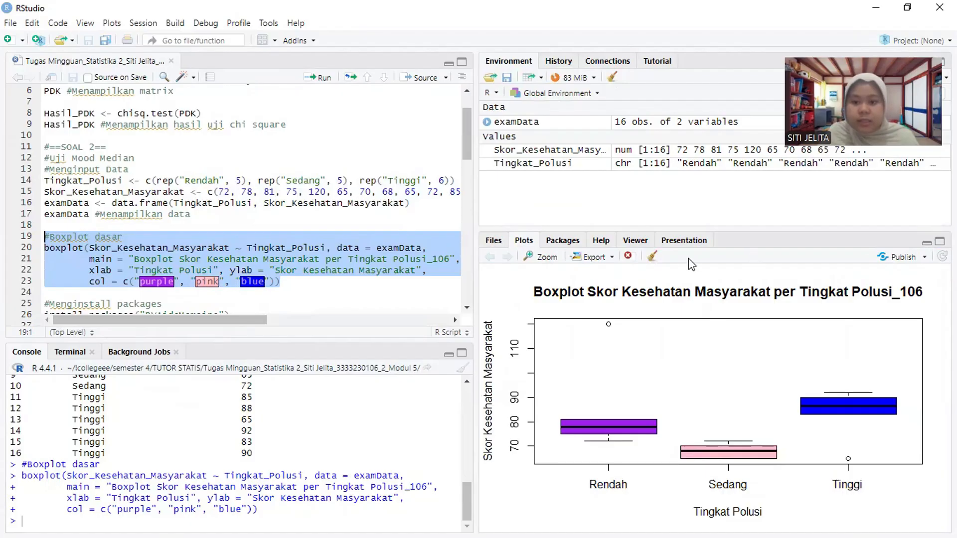
click(536, 260)
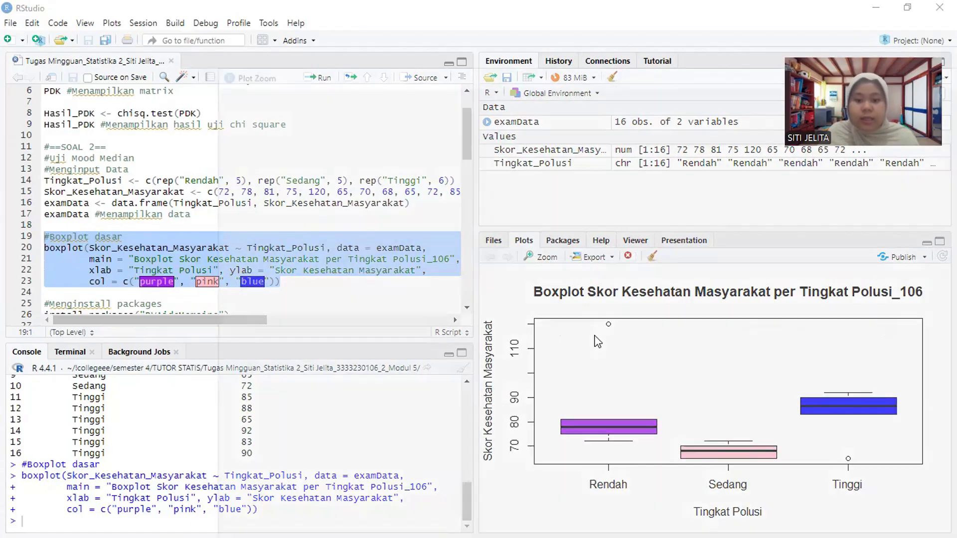
click(151, 160)
Run the script lines that install and load the RVAideMemoire package.
scroll(207, 261, down, 1)
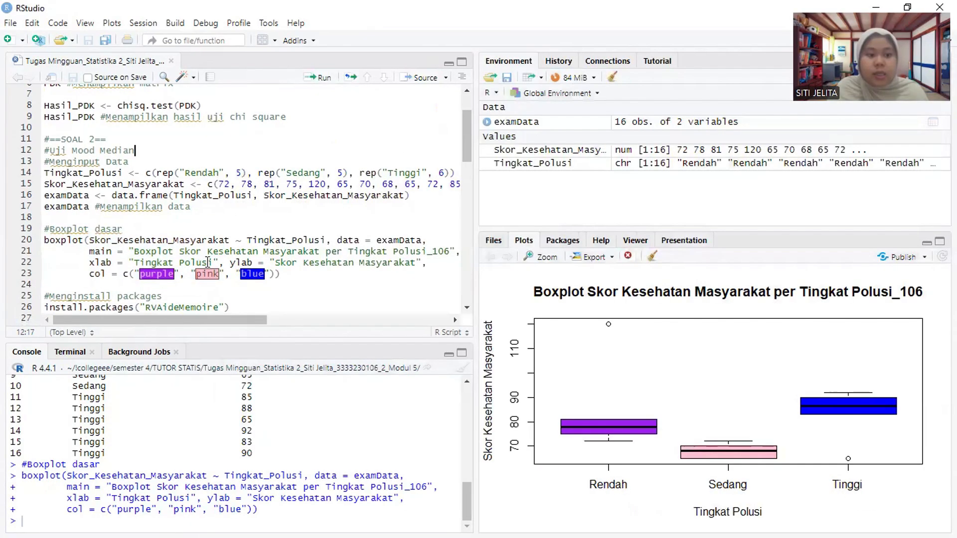
scroll(207, 261, down, 4)
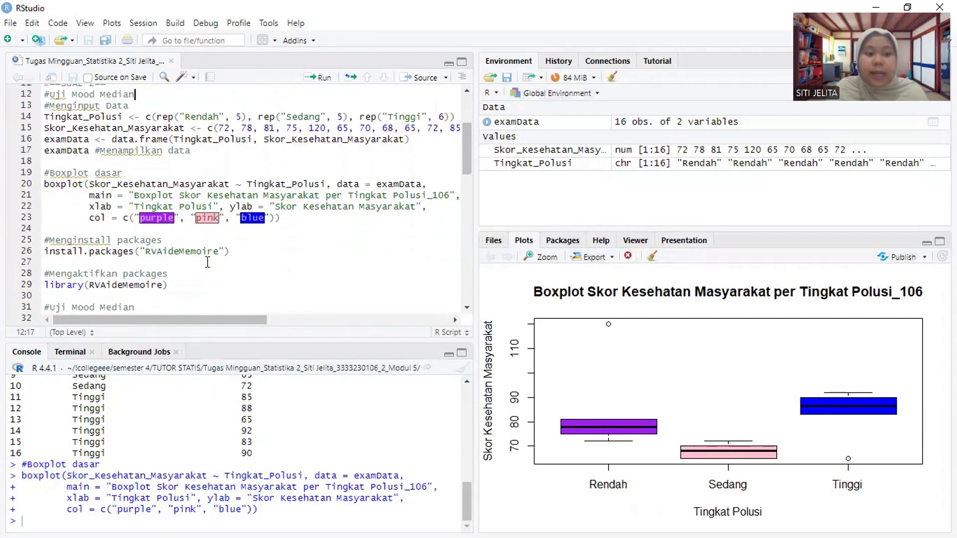
scroll(208, 262, down, 1)
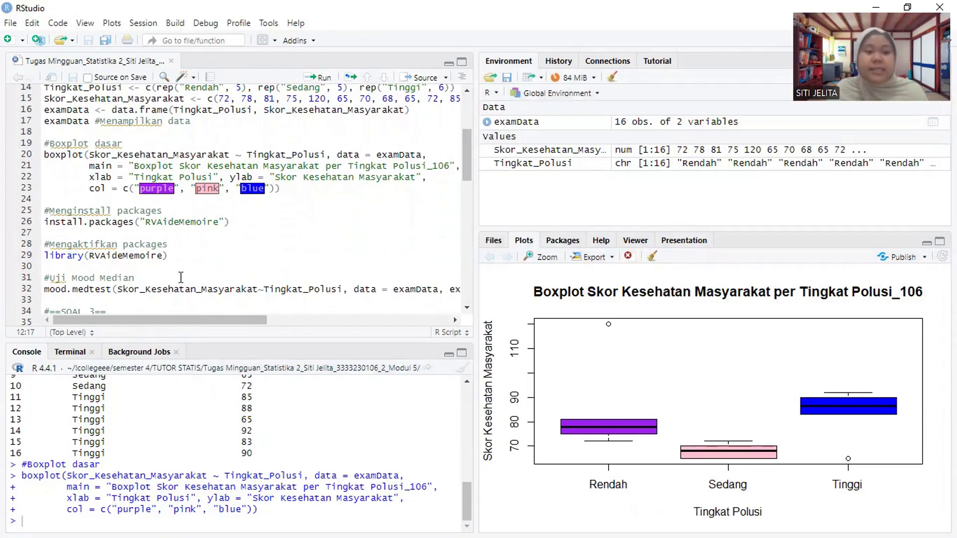
scroll(173, 274, right, 1)
scroll(148, 256, left, 1)
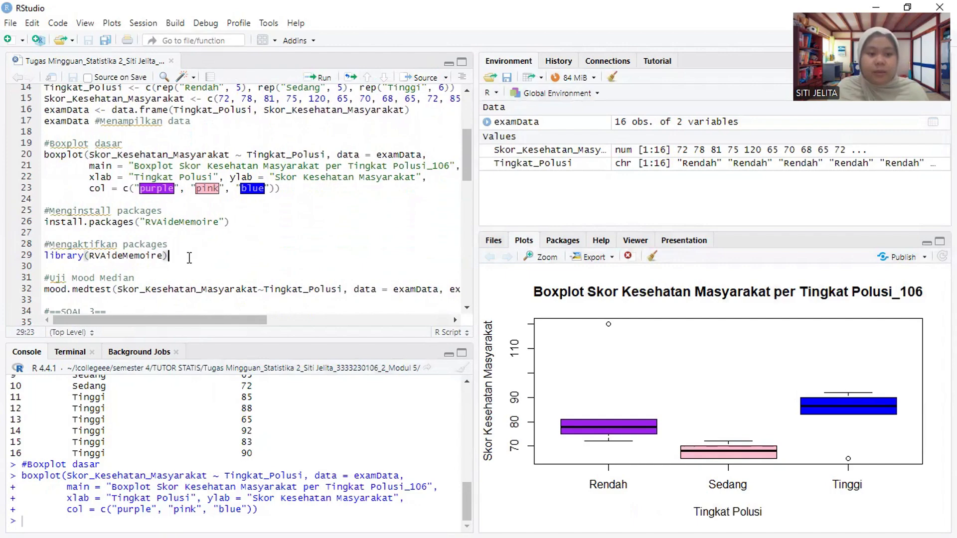
drag(168, 255, 34, 216)
key(ctrl+Return)
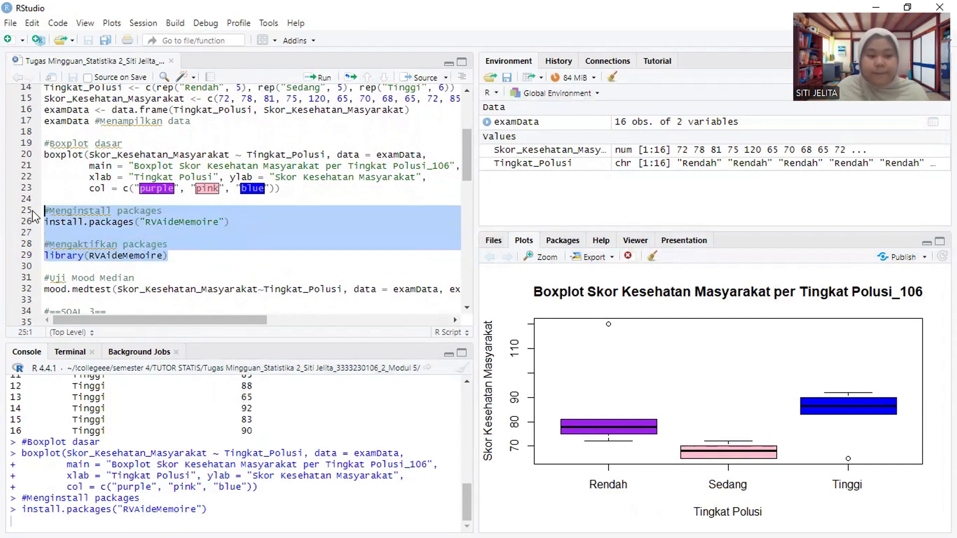
Run the mood.medtest line on Skor_Kesehatan_Masyarakat by Tingkat_Polusi with data = examData and exact = FALSE.
scroll(194, 257, down, 1)
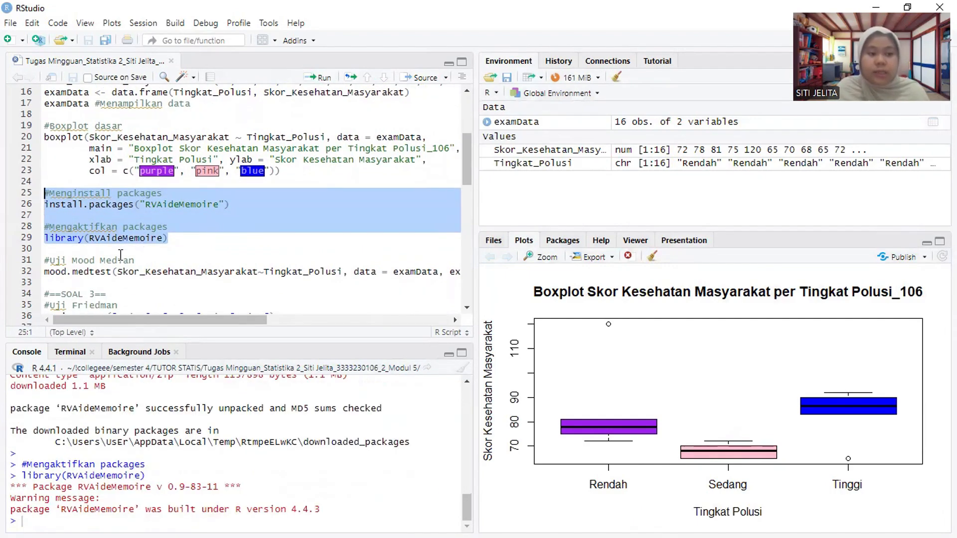
drag(208, 338, 209, 322)
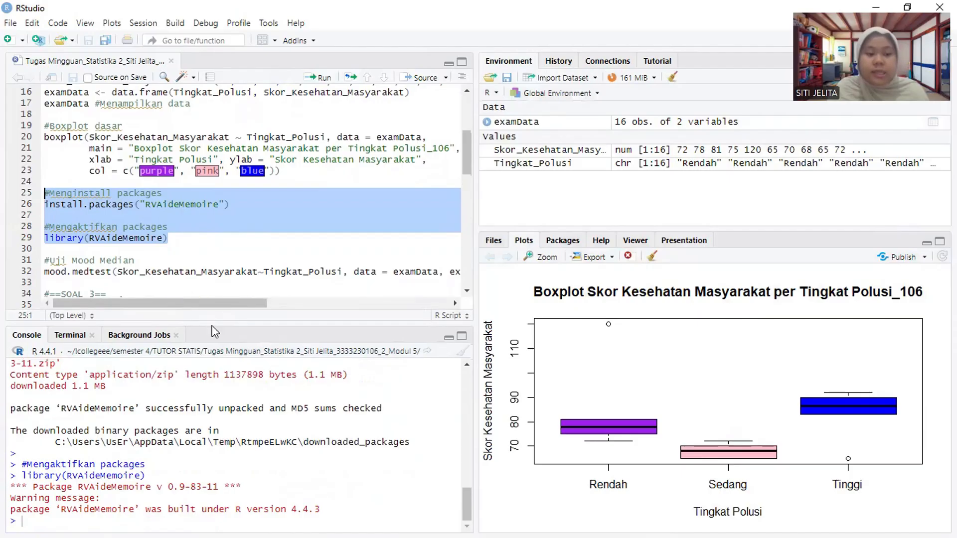
scroll(193, 229, down, 1)
scroll(194, 229, down, 1)
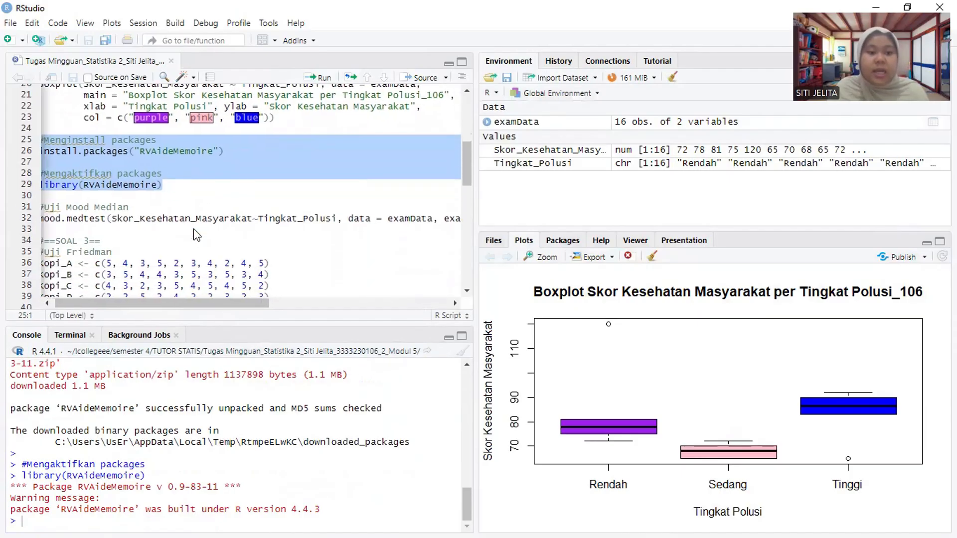
scroll(193, 229, right, 5)
click(286, 221)
scroll(286, 223, left, 6)
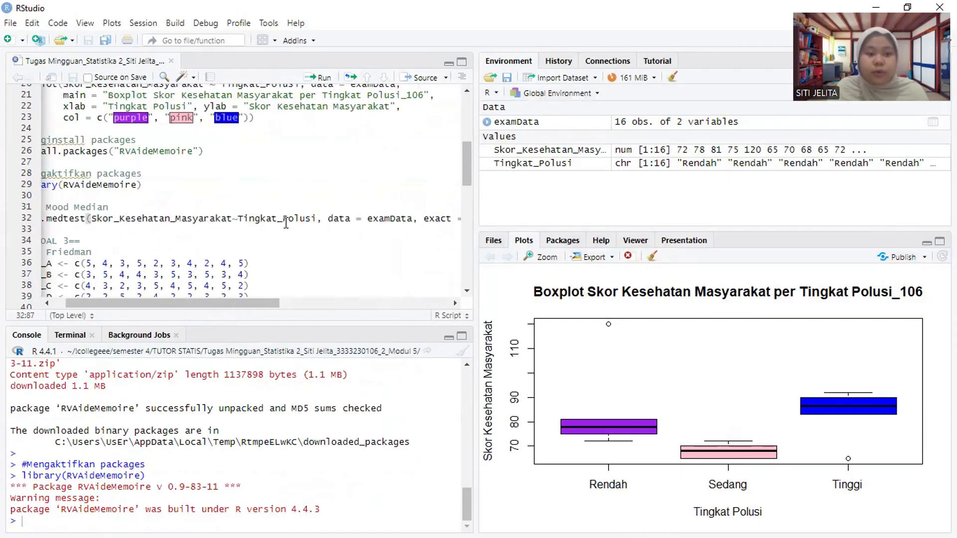
scroll(387, 220, right, 4)
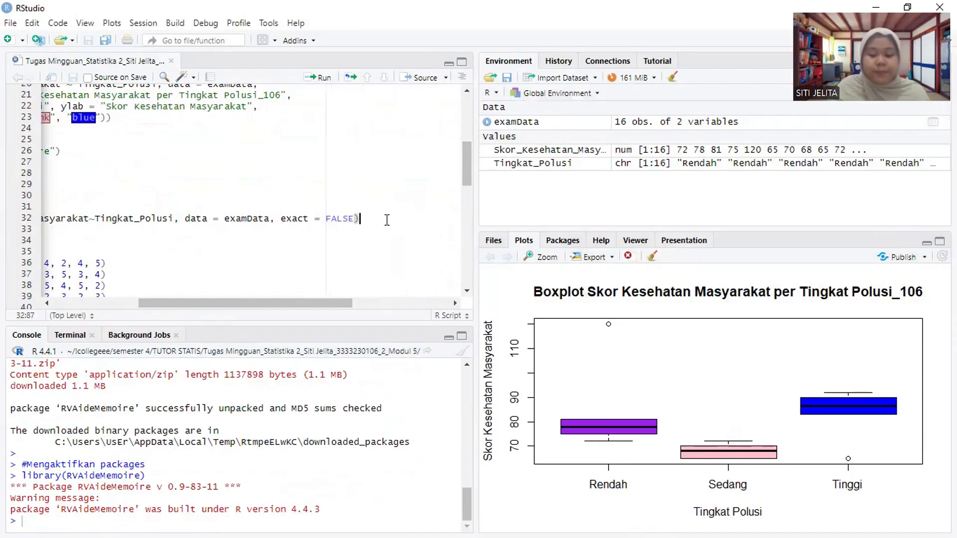
key(ctrl+Return)
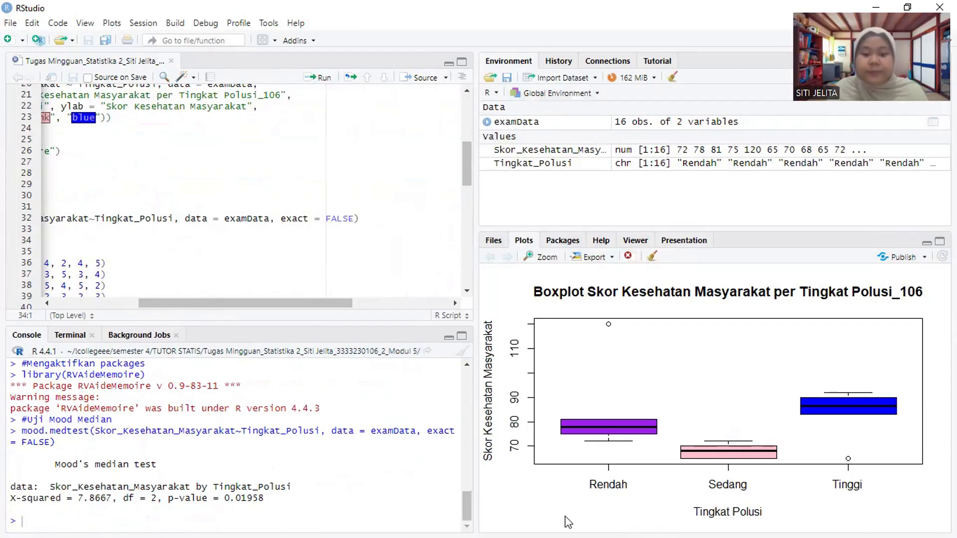
Switch to Minitab and display the No. 2 Uji Mood Median worksheet alongside the Mood median test output.
click(573, 535)
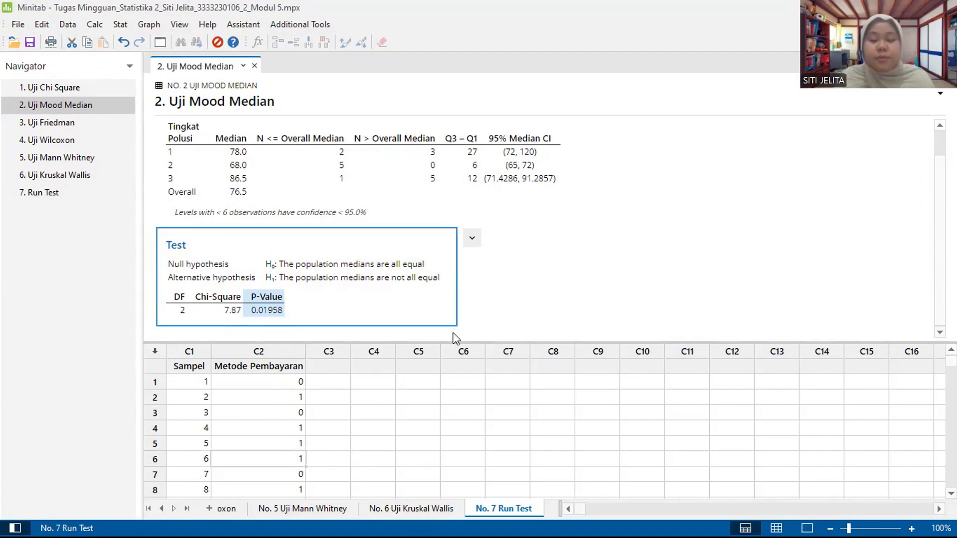
click(215, 377)
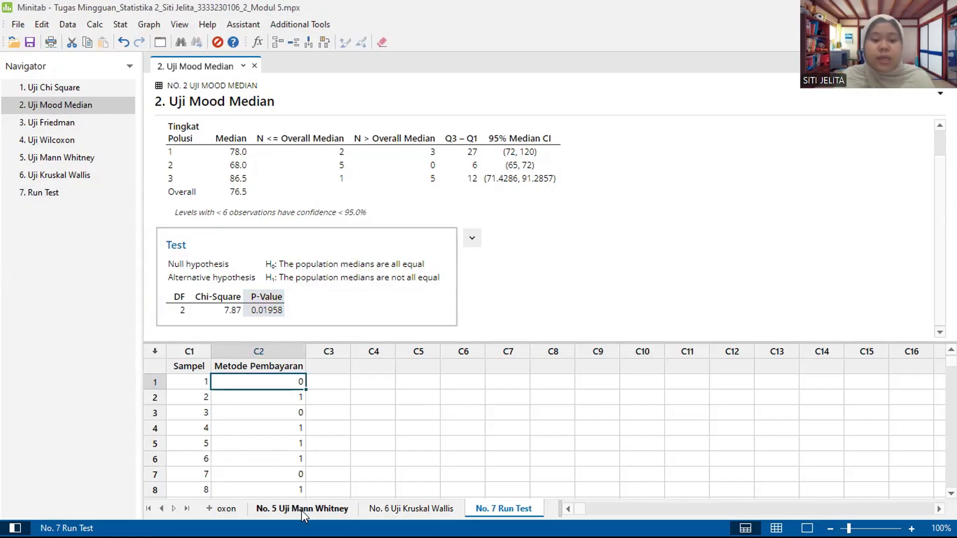
click(162, 508)
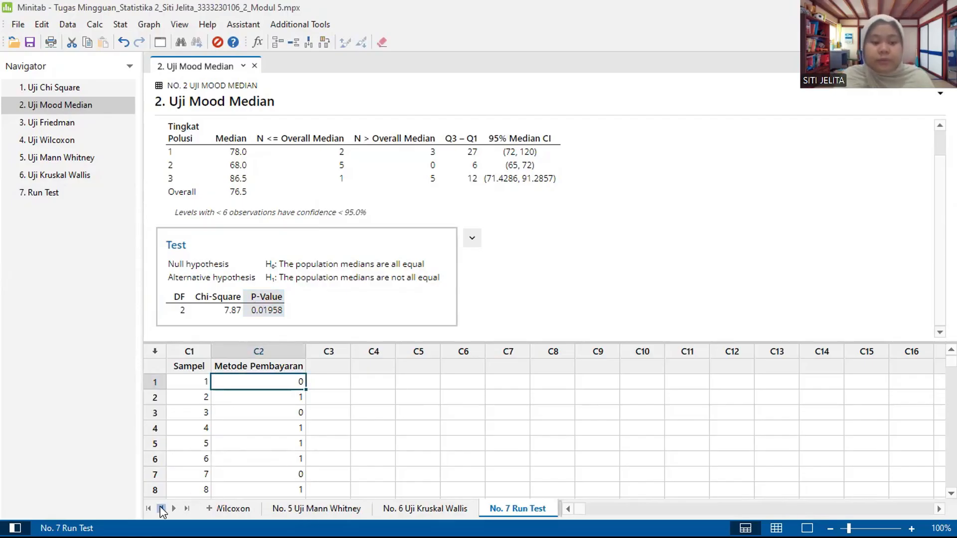
click(162, 508)
click(162, 508)
click(162, 509)
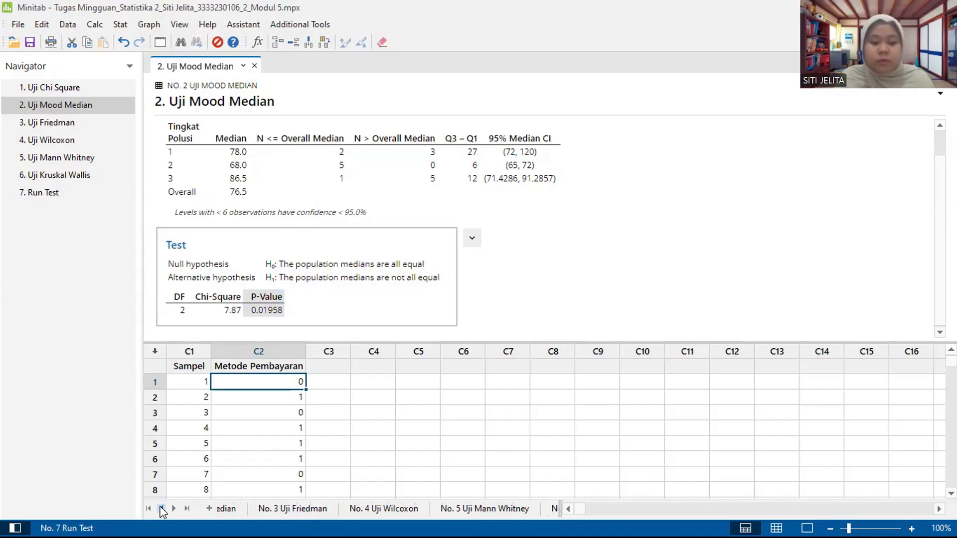
click(238, 508)
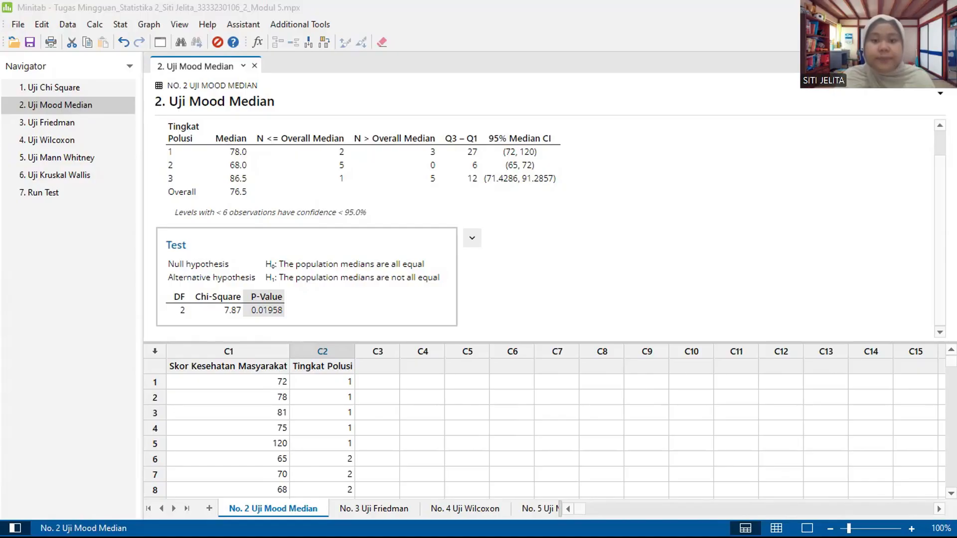
Switch to the Tugas Mingguan Modul 5 PDF and read question 4 about Bank OSIK's mobile app transactions.
key(alt+Tab)
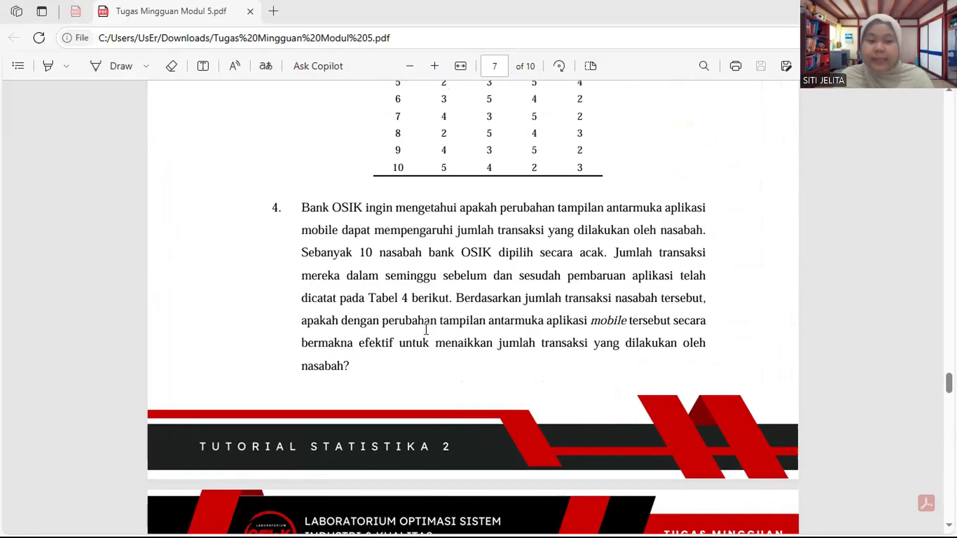
scroll(426, 330, up, 2)
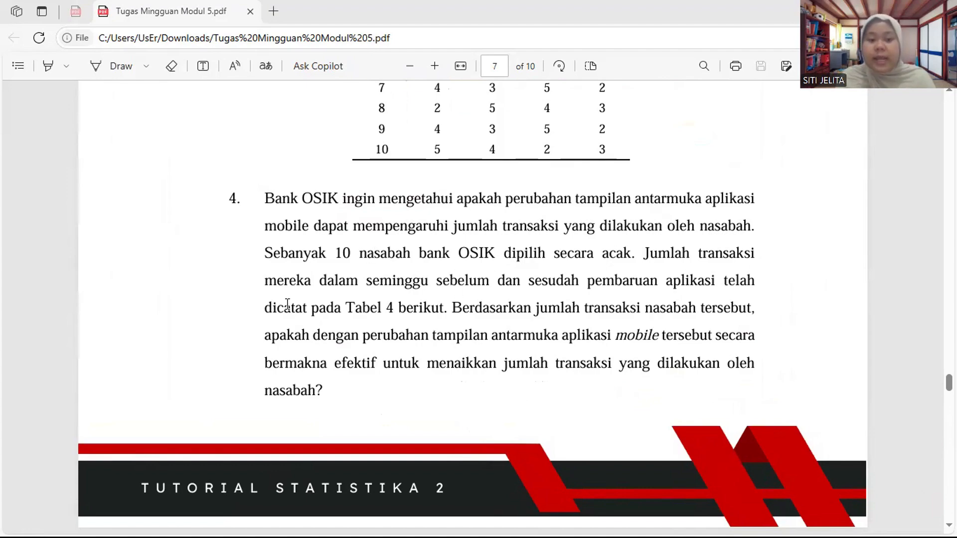
scroll(287, 304, down, 1)
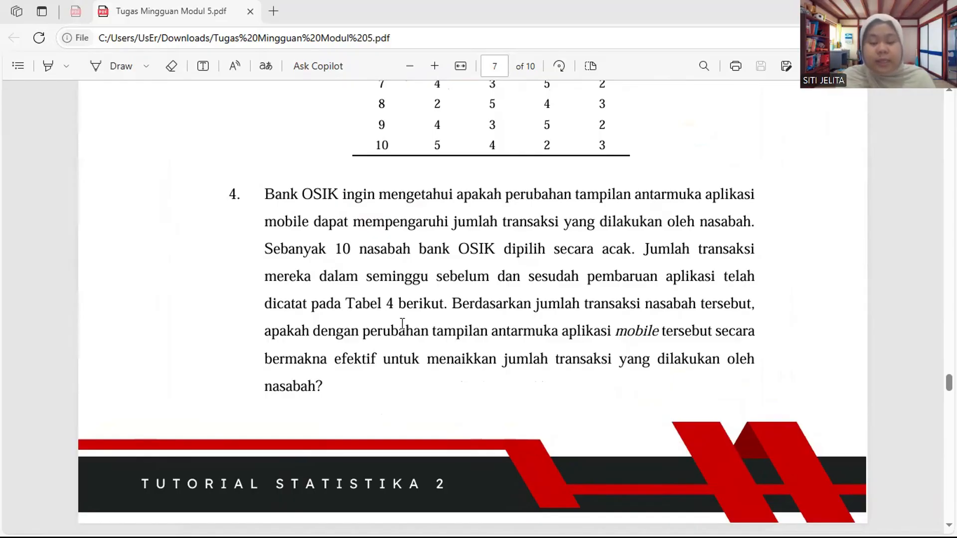
scroll(402, 323, down, 1)
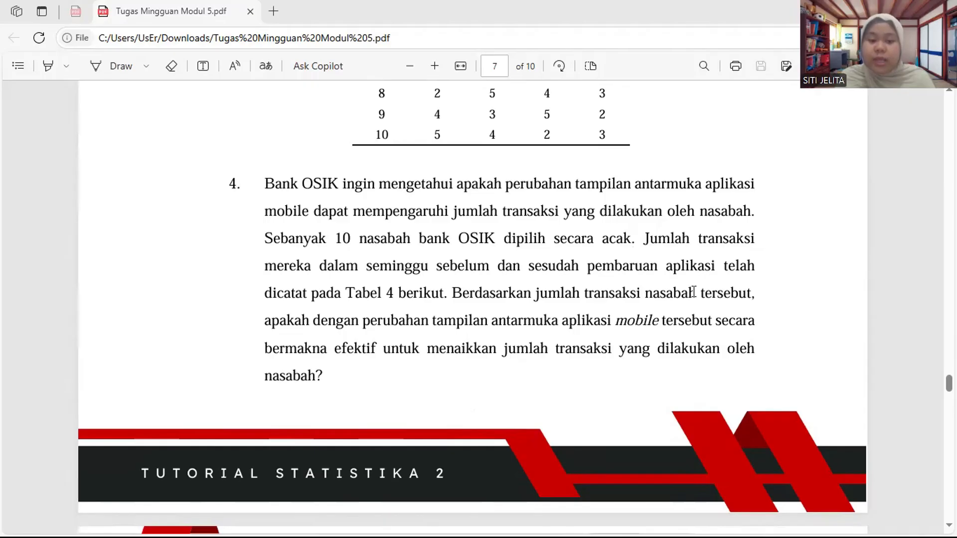
scroll(475, 321, down, 1)
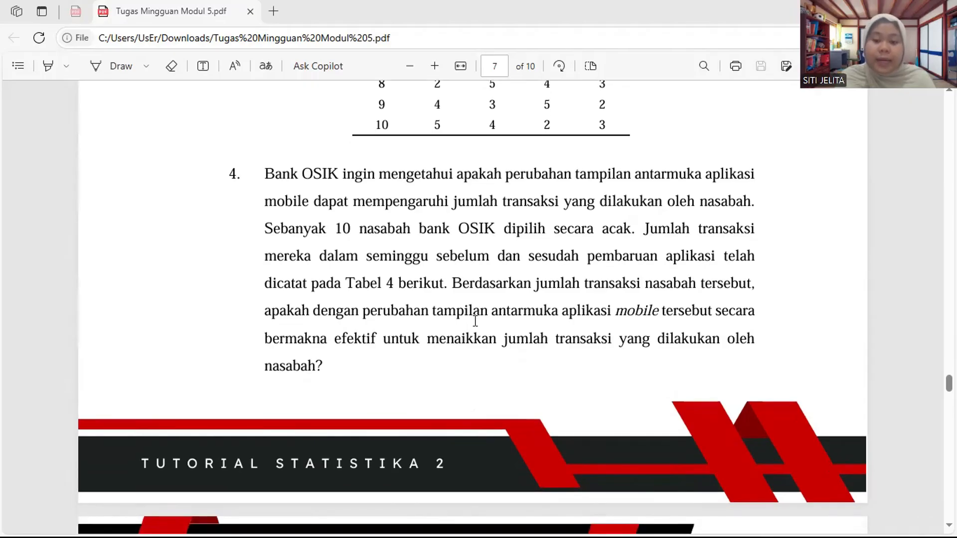
scroll(475, 320, down, 1)
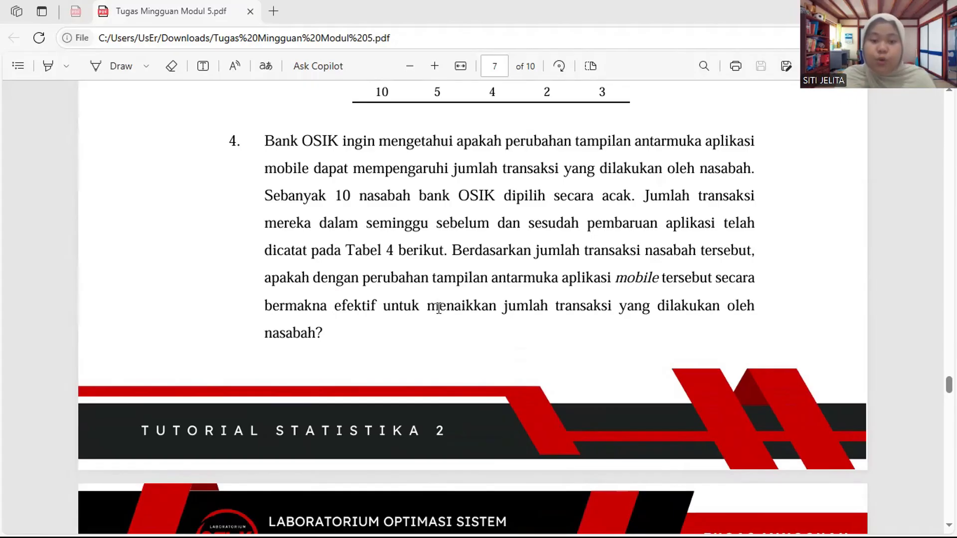
scroll(597, 306, down, 1)
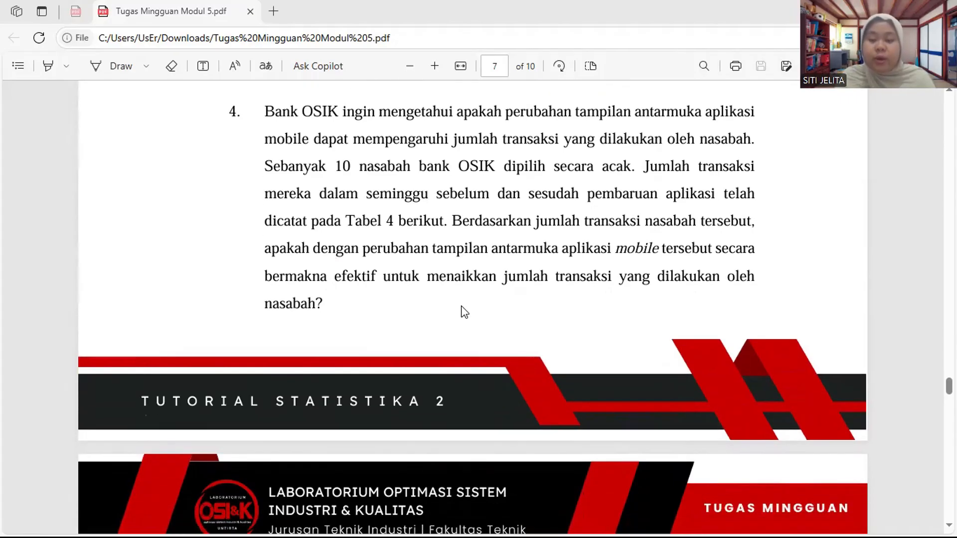
Read Tabel 4, Jumlah Transaksi Nasabah, listing transactions before and after the app update for question 4.
scroll(464, 312, down, 10)
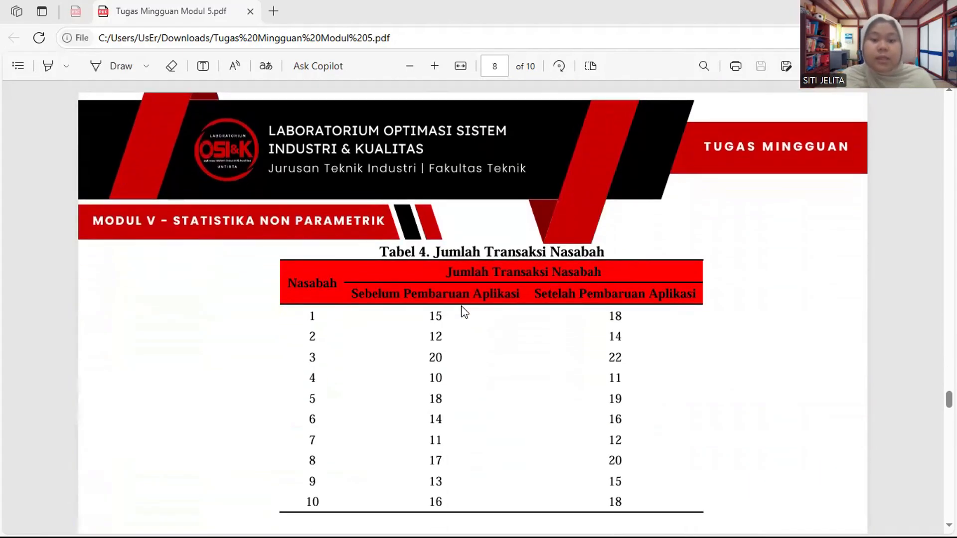
scroll(389, 274, down, 1)
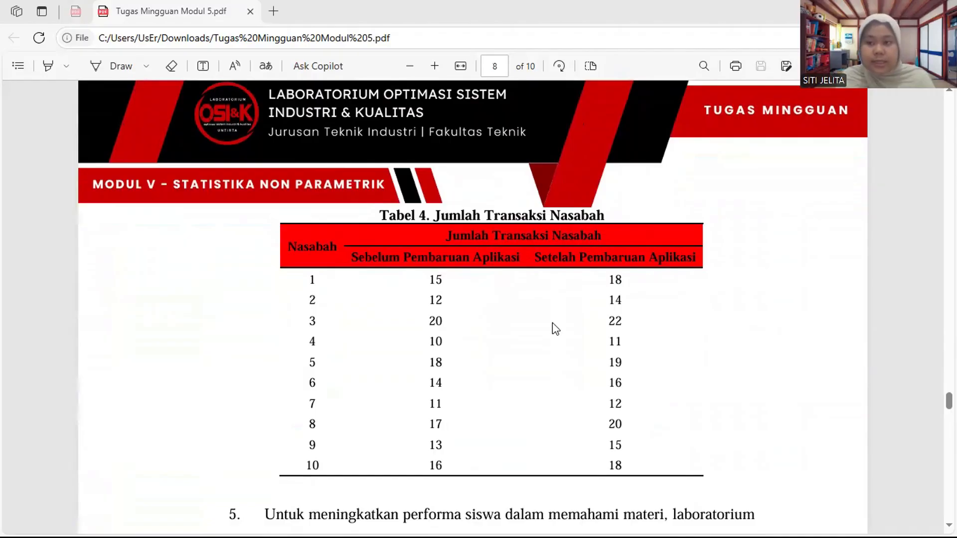
scroll(552, 322, up, 2)
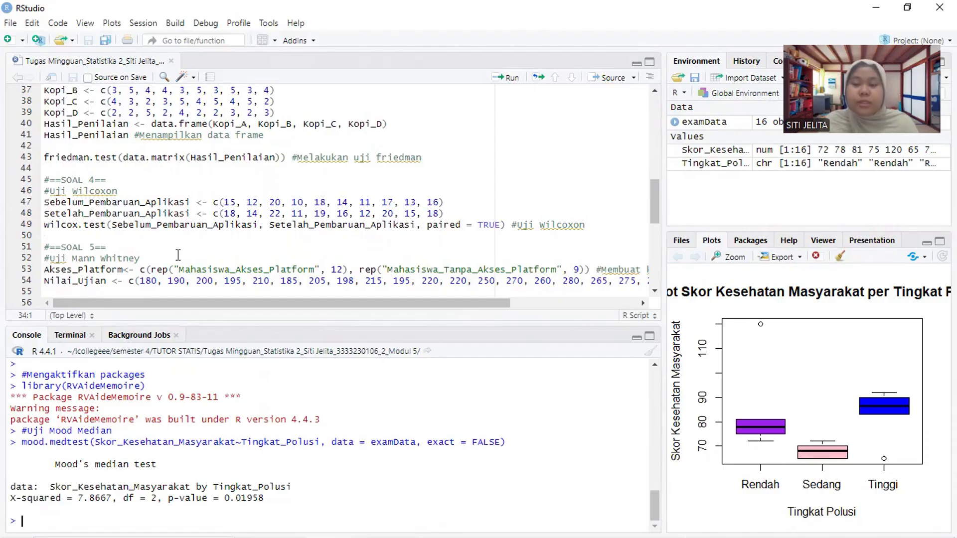
In RStudio, review and run the SOAL 4 block, a paired Wilcoxon test of Sebelum_Pembaruan_Aplikasi against Setelah_Pembaruan_Aplikasi.
scroll(93, 194, down, 1)
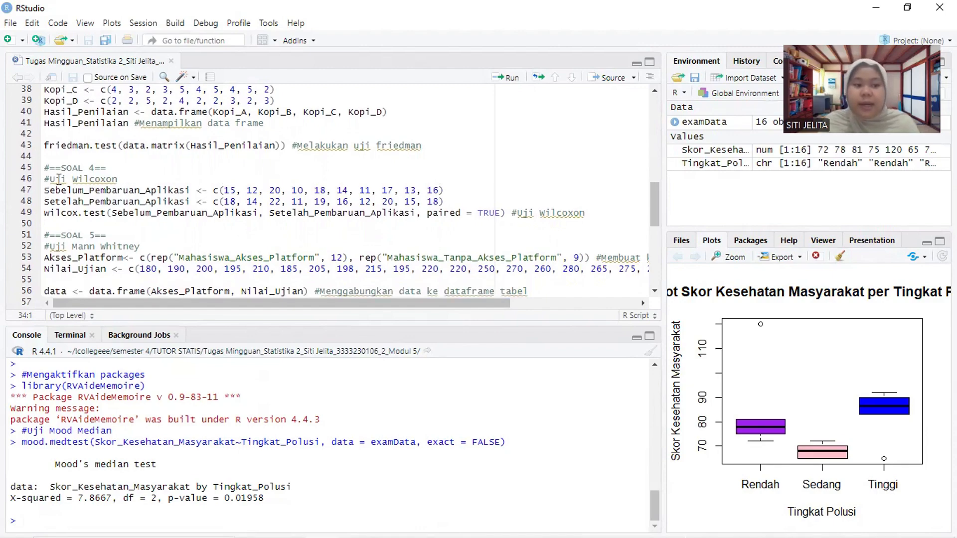
scroll(129, 171, down, 1)
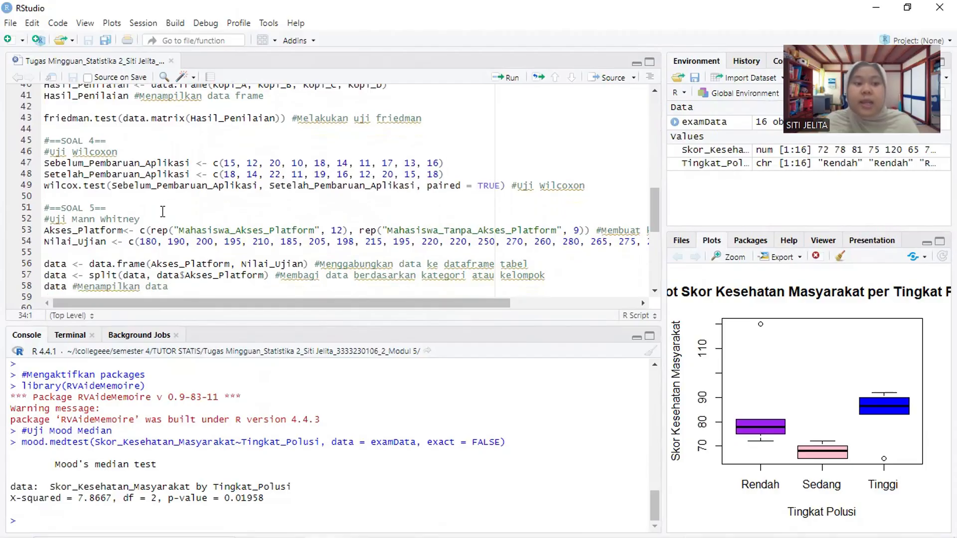
scroll(72, 189, up, 1)
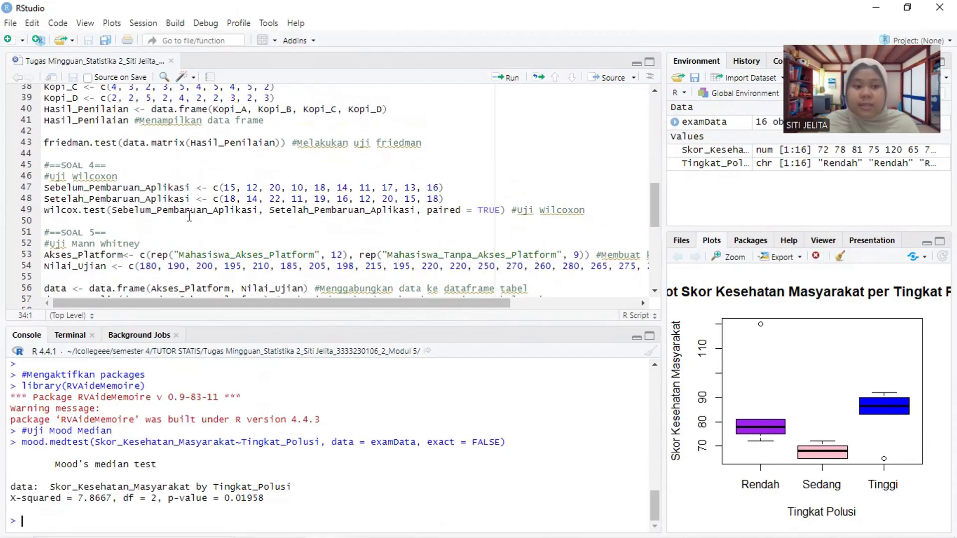
scroll(284, 209, right, 1)
scroll(284, 209, left, 1)
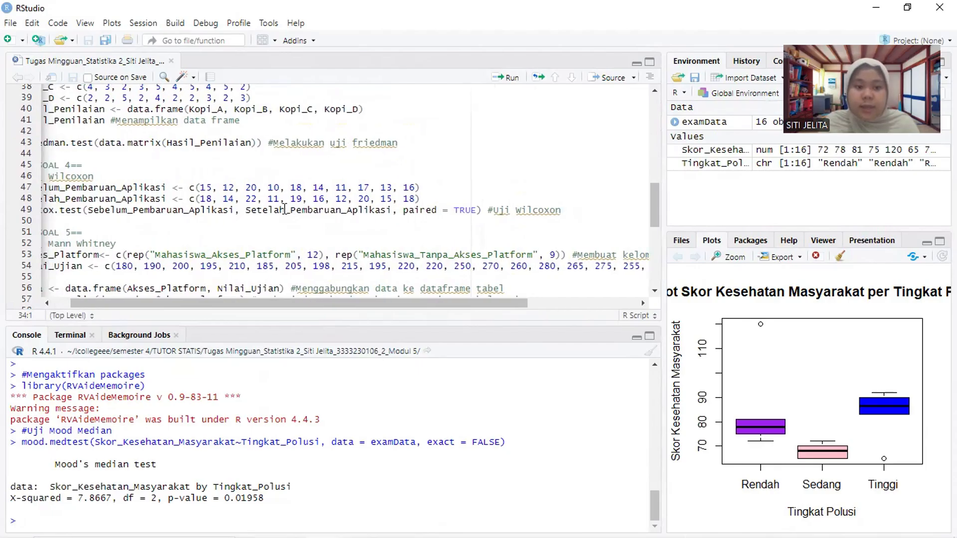
scroll(284, 209, right, 4)
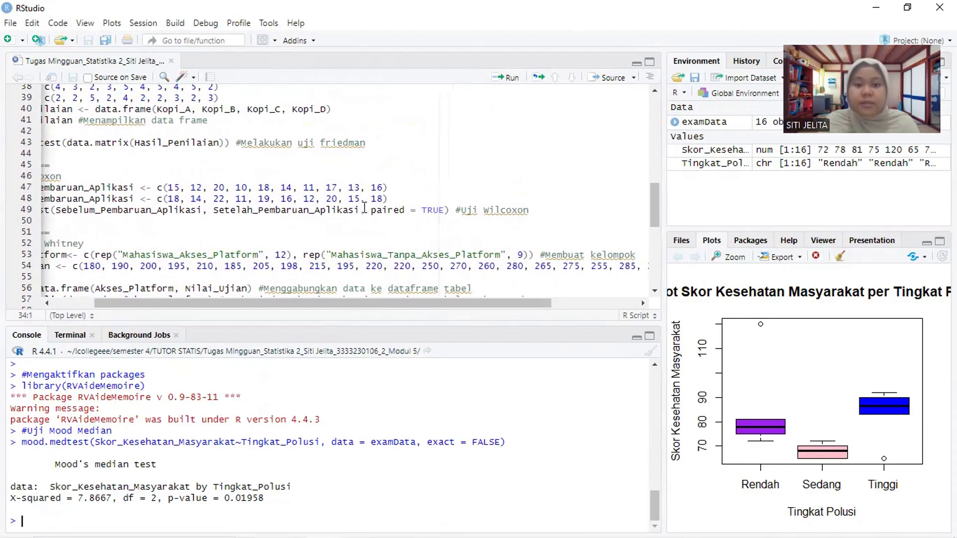
scroll(454, 207, left, 3)
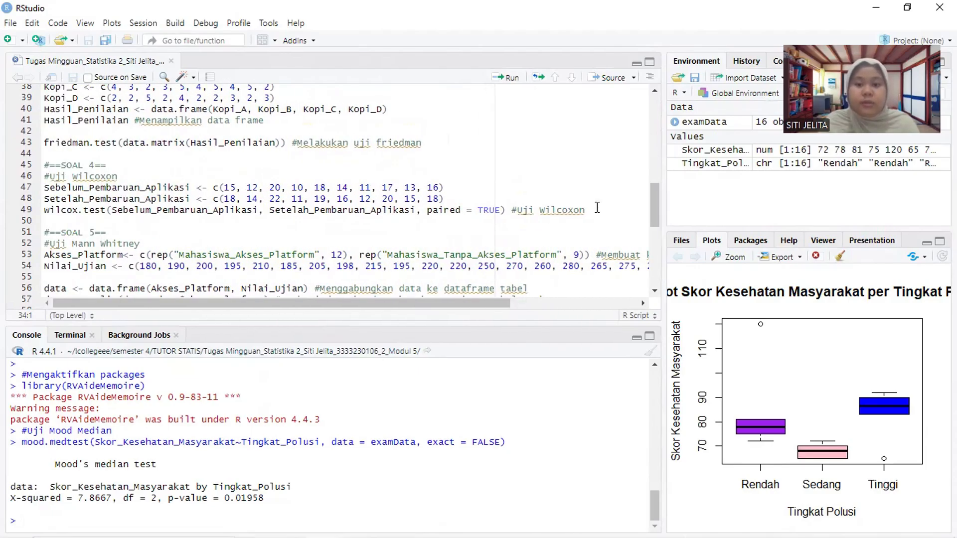
drag(593, 210, 25, 167)
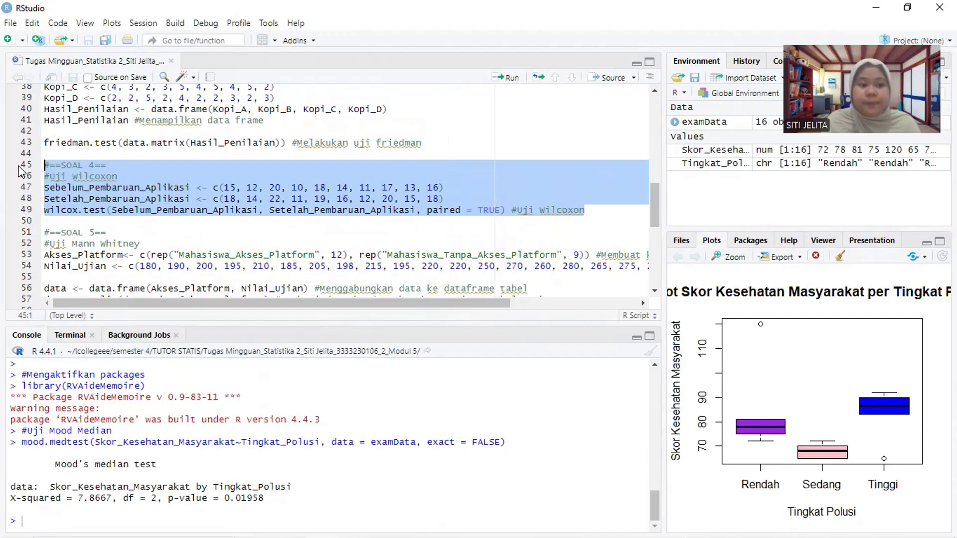
key(ctrl+Return)
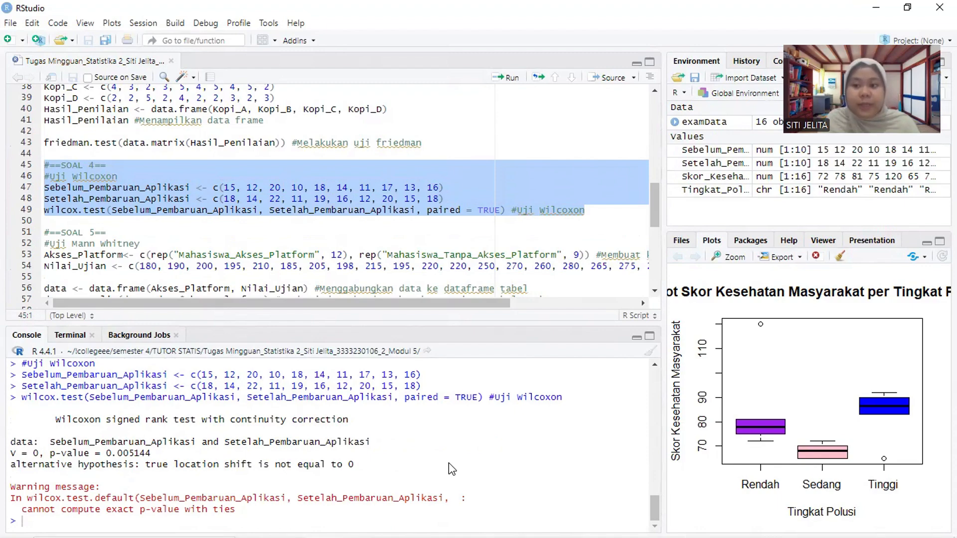
Switch to Minitab and display the 4. Uji Wilcoxon output for comparison.
mouse_move(573, 522)
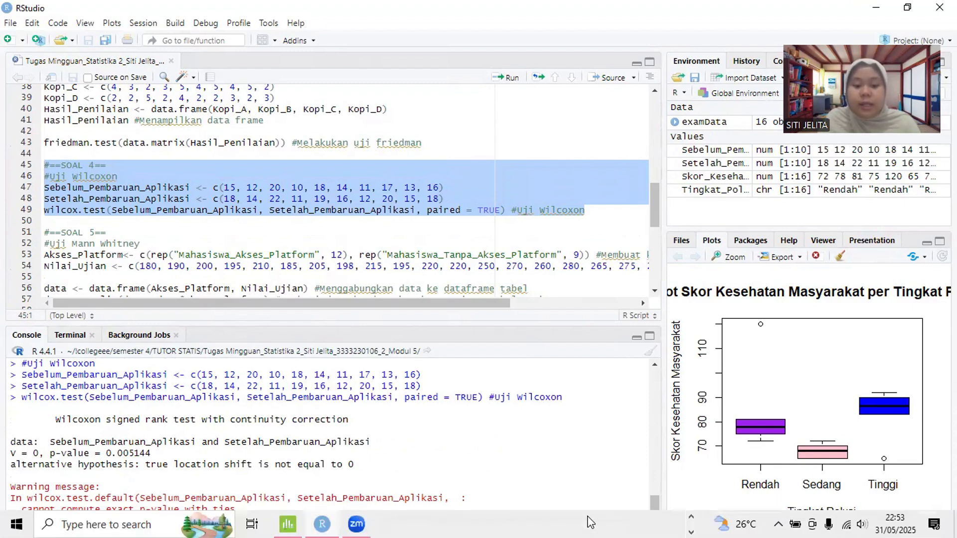
click(287, 523)
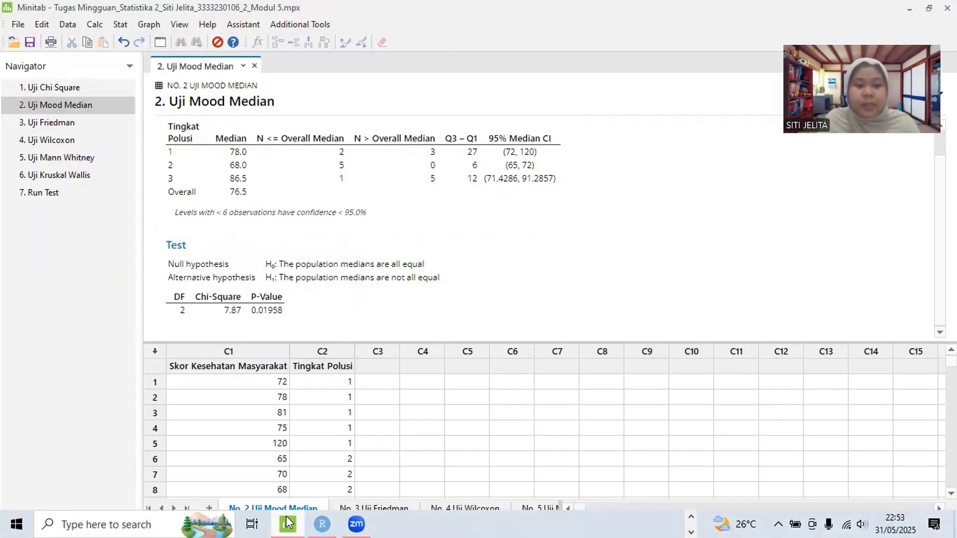
click(79, 141)
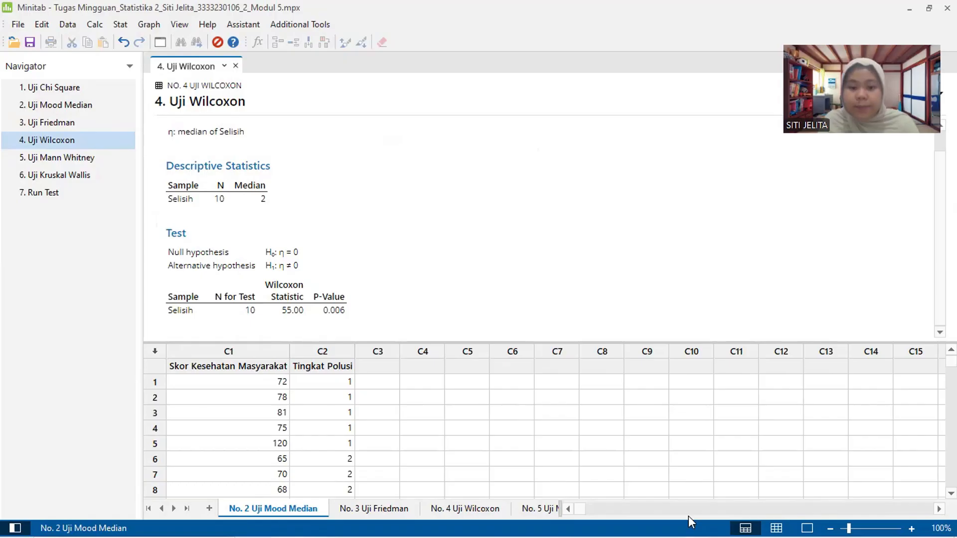
Switch to the Tugas Mingguan Modul 5 PDF and read question 5 with Tabel 5 on both student groups' exam scores.
click(350, 527)
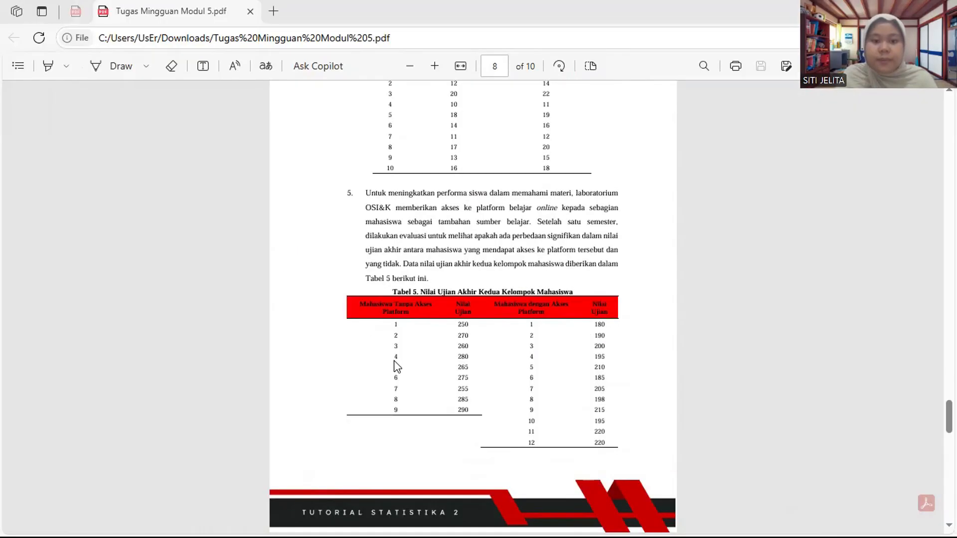
scroll(395, 360, up, 2)
scroll(394, 361, up, 1)
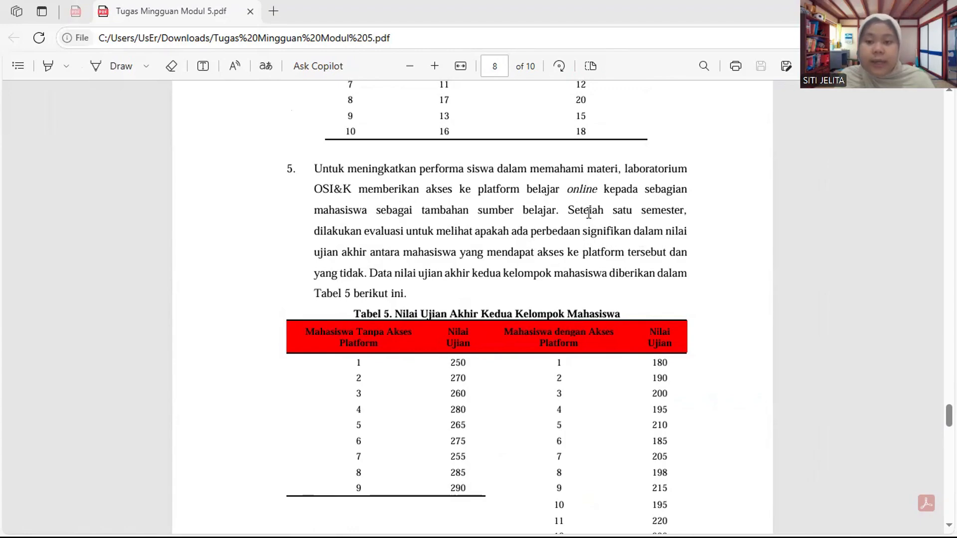
scroll(413, 215, down, 1)
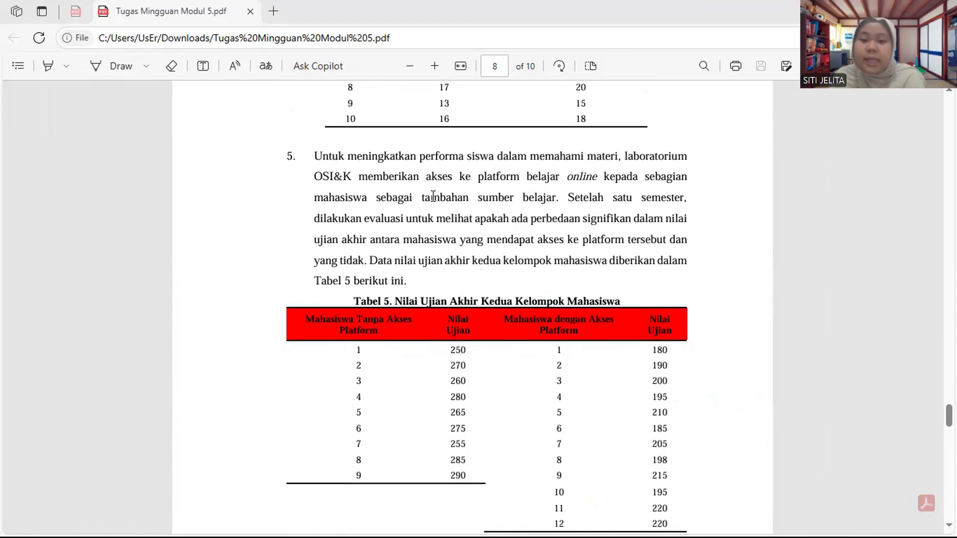
scroll(403, 245, down, 2)
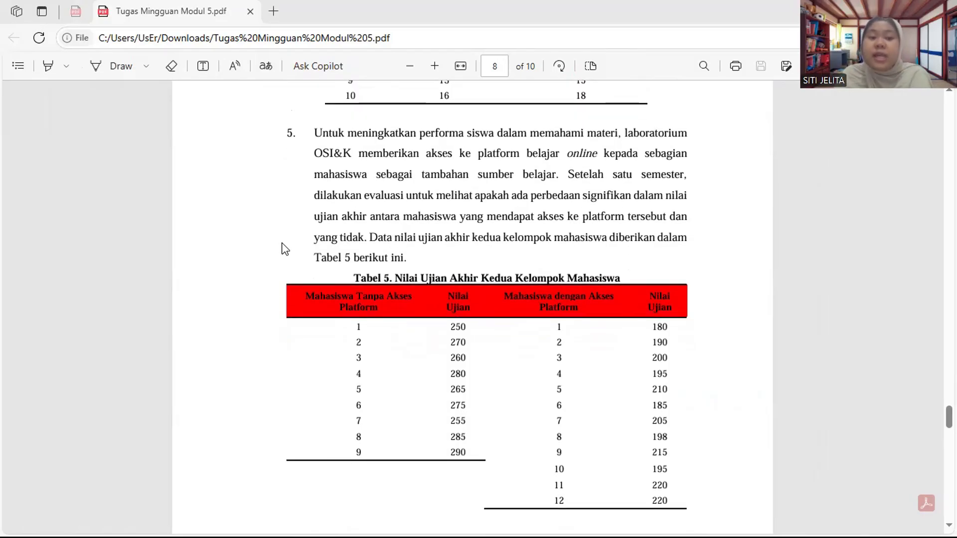
scroll(544, 228, down, 1)
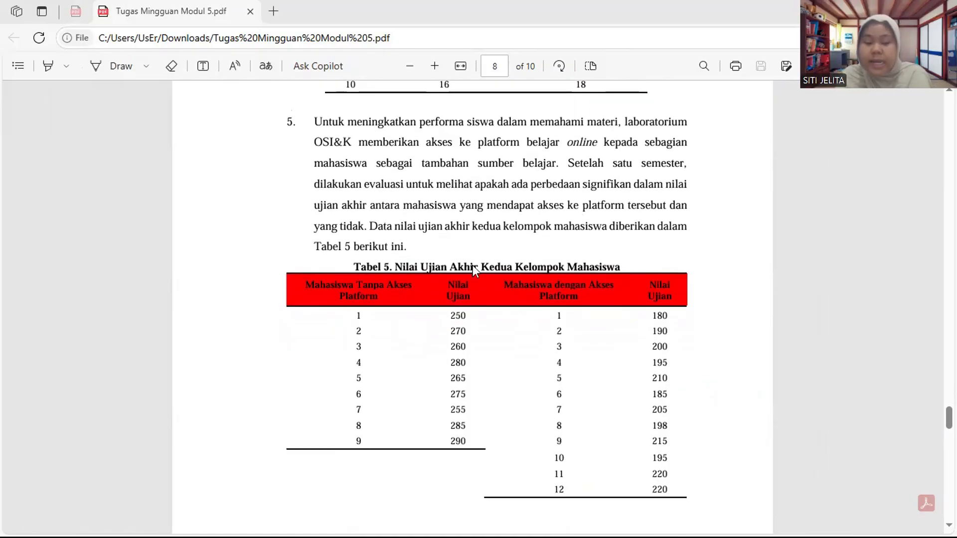
scroll(365, 244, down, 1)
scroll(365, 241, down, 3)
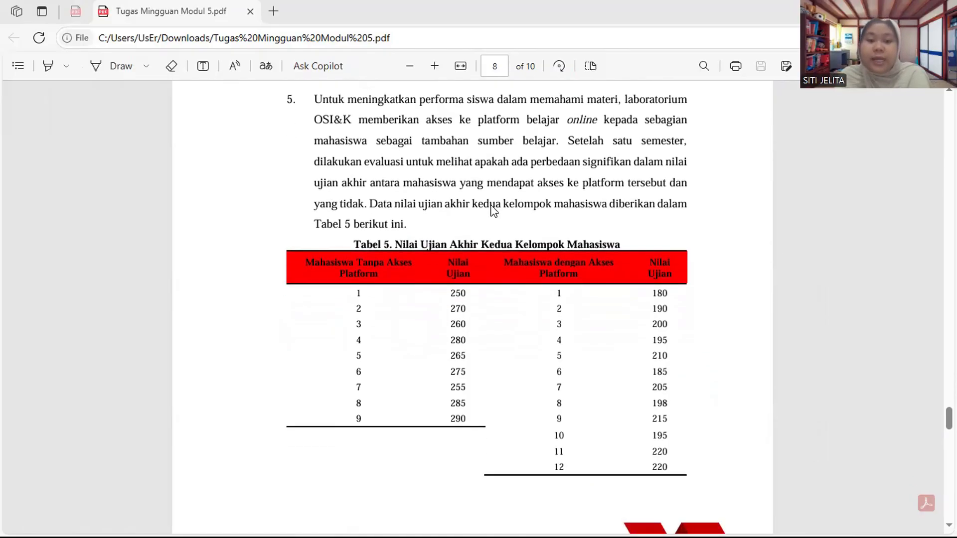
scroll(449, 219, down, 7)
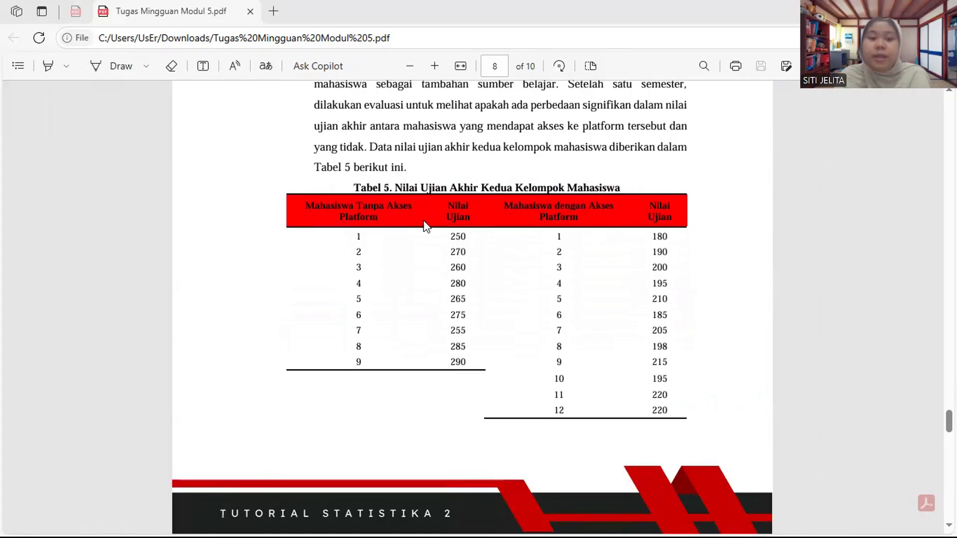
Read the rest of question 5 on page 9, which gives the significance level and the comparison to test.
scroll(420, 221, down, 3)
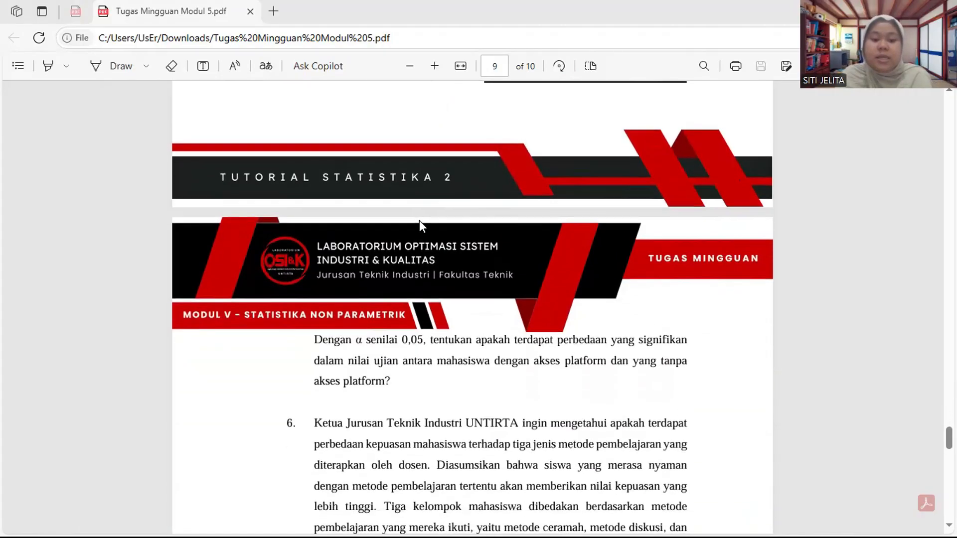
ctrl+scroll(360, 335, up, 1)
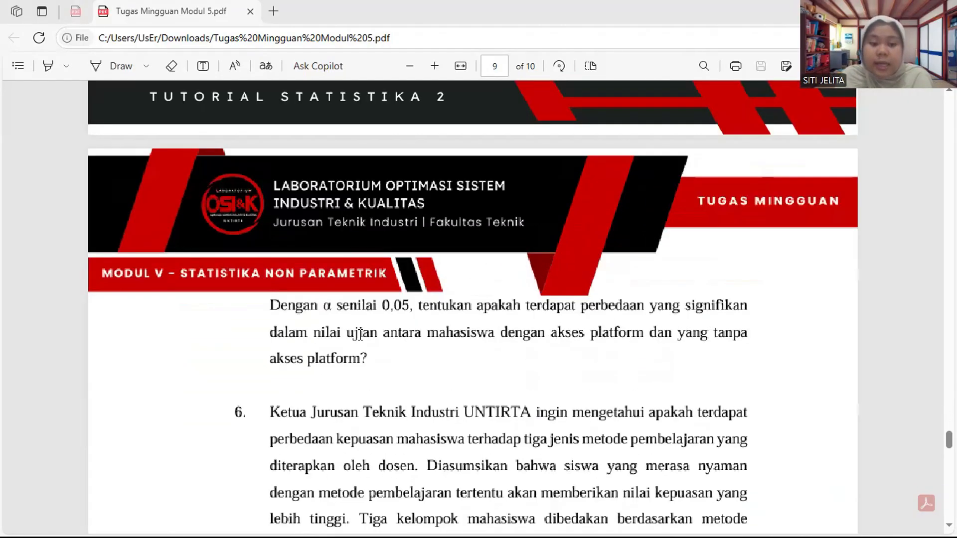
ctrl+scroll(404, 321, down, 1)
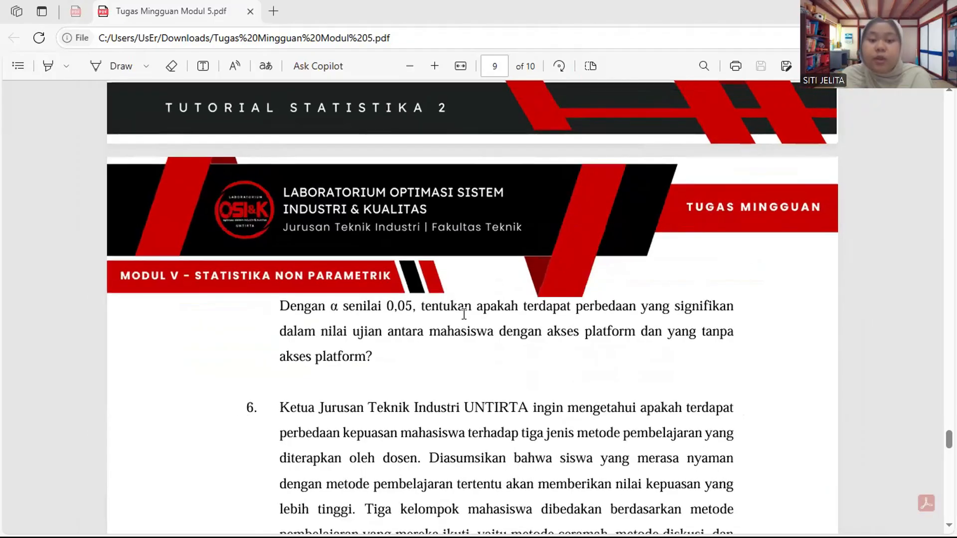
scroll(466, 291, down, 1)
ctrl+scroll(469, 289, down, 1)
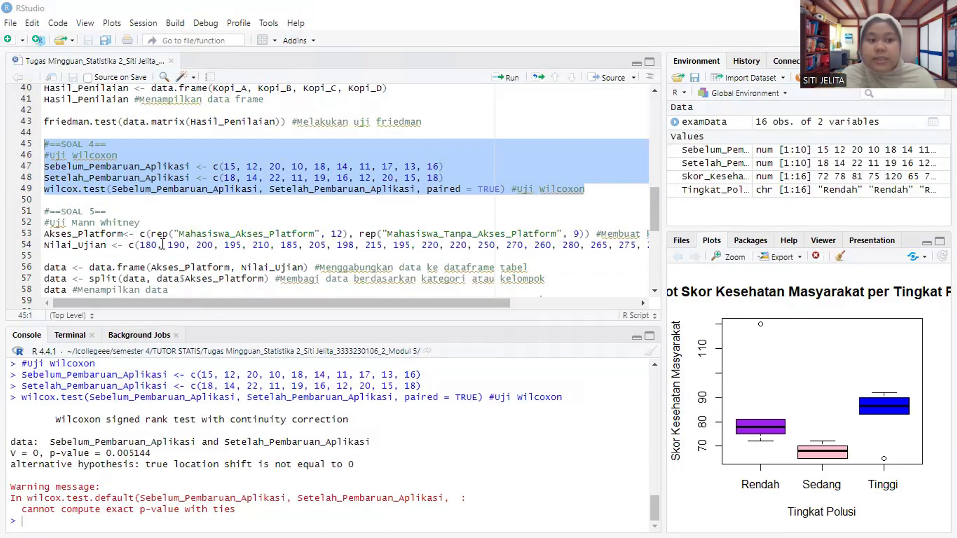
Switch to RStudio and examine the SOAL 5 Mann Whitney code, from the Akses_Platform and Nilai_Ujian vectors to the wilcox.test line.
key(alt+Tab)
click(154, 224)
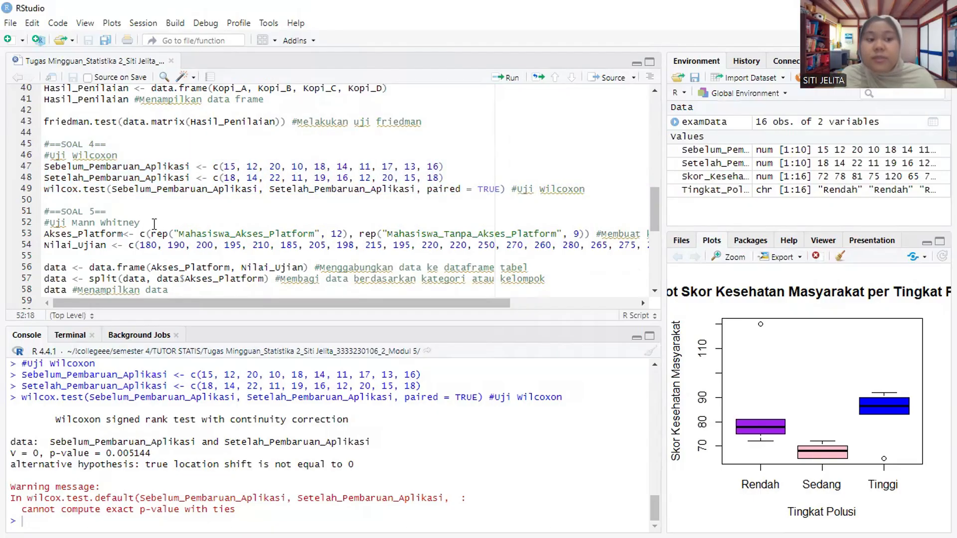
scroll(154, 224, down, 1)
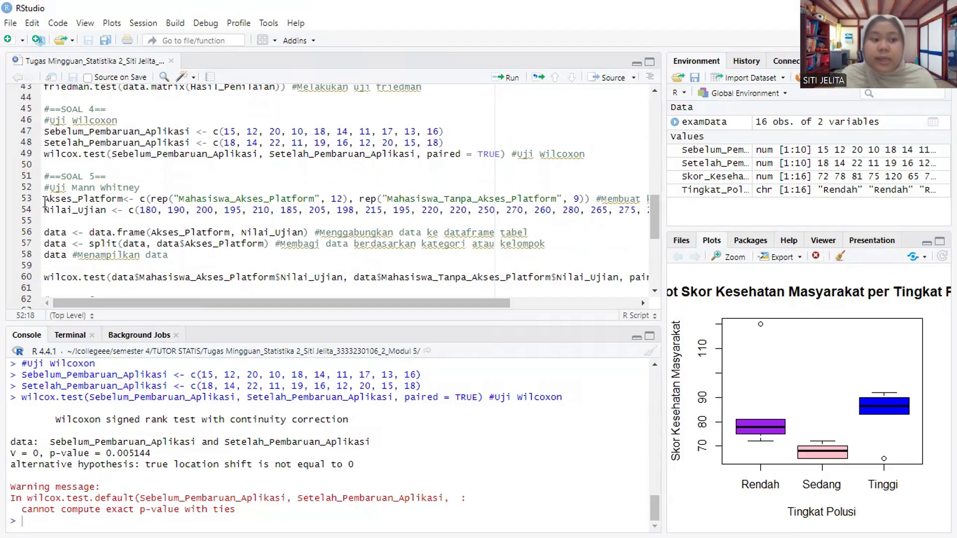
drag(44, 201, 129, 200)
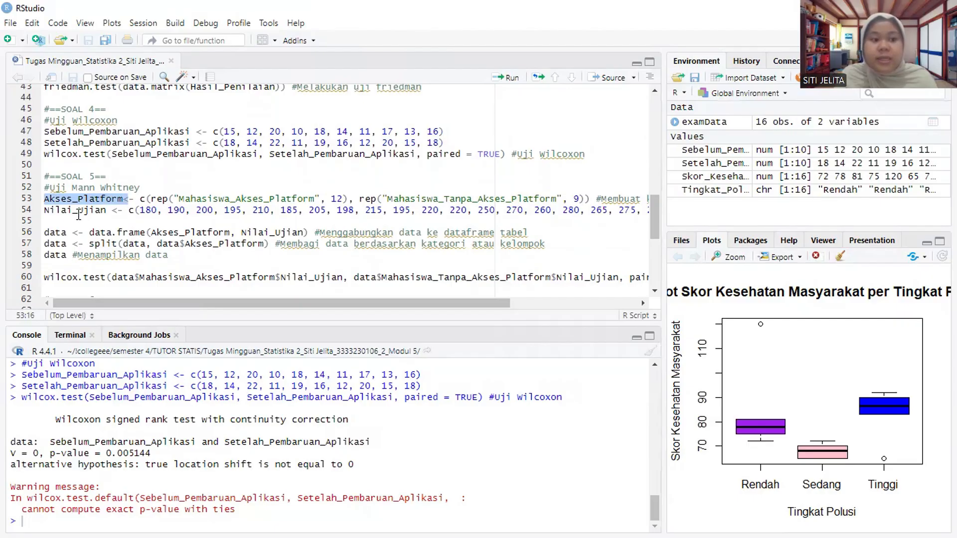
click(50, 211)
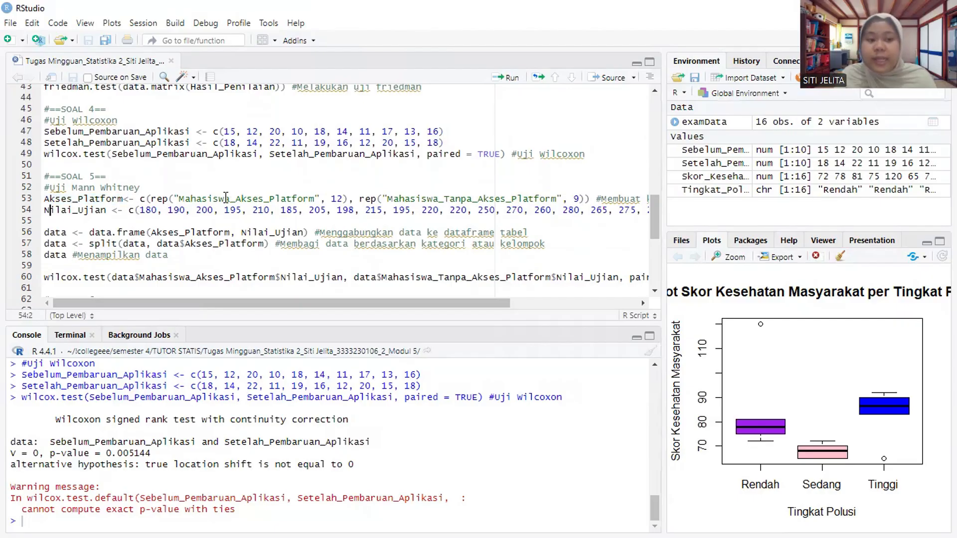
scroll(226, 197, right, 2)
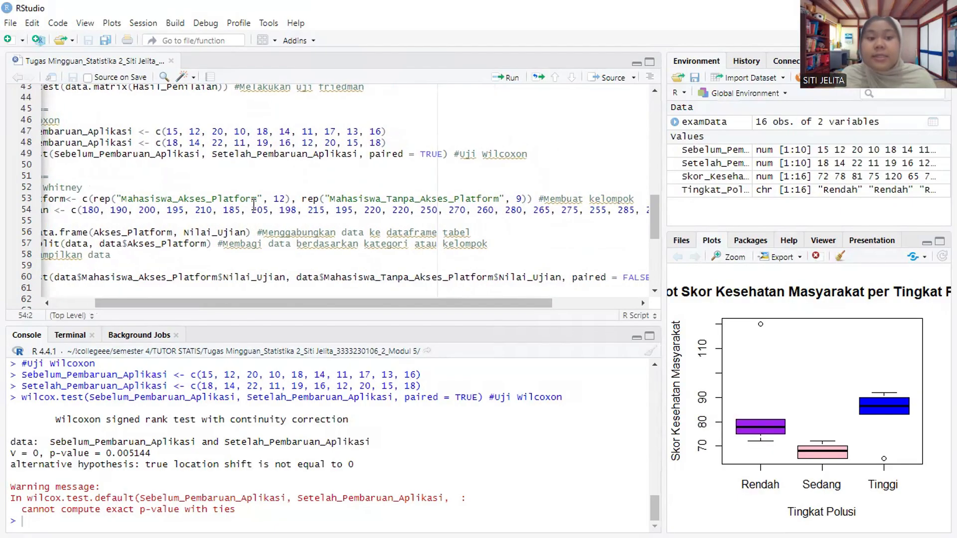
scroll(257, 205, right, 1)
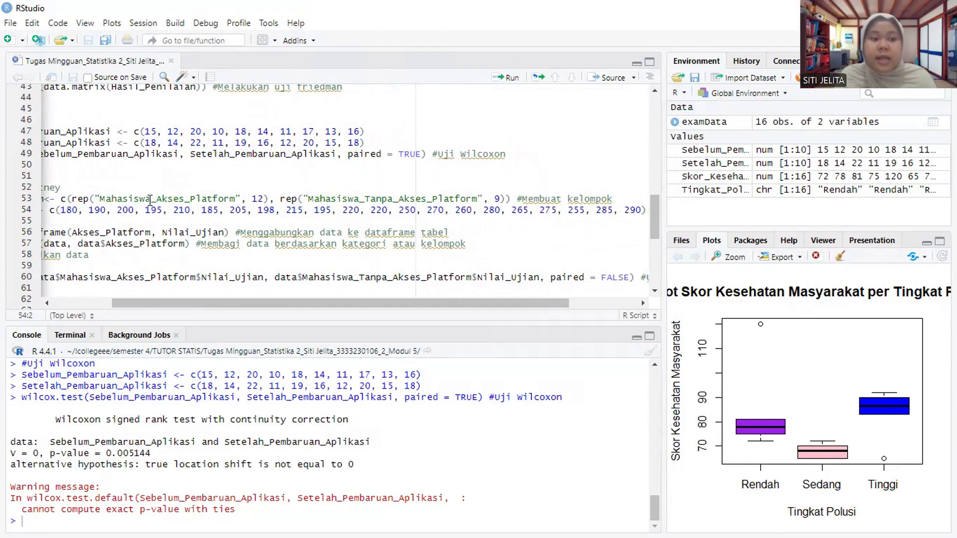
scroll(124, 204, left, 3)
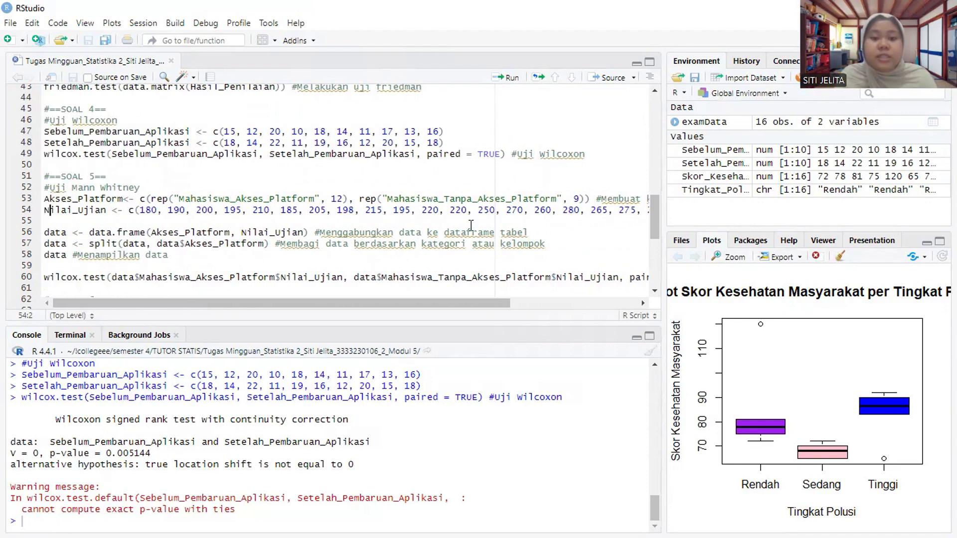
scroll(471, 225, right, 3)
scroll(471, 225, left, 3)
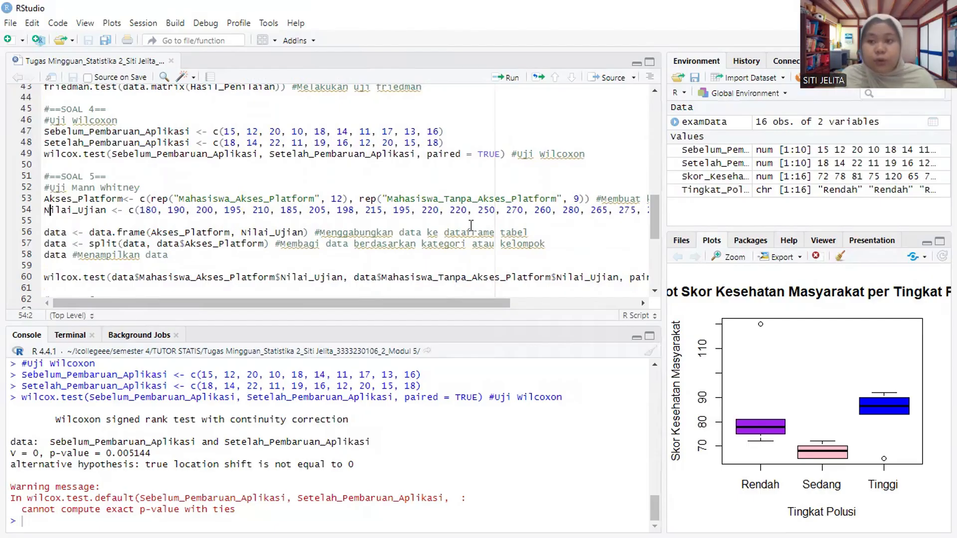
scroll(259, 260, down, 1)
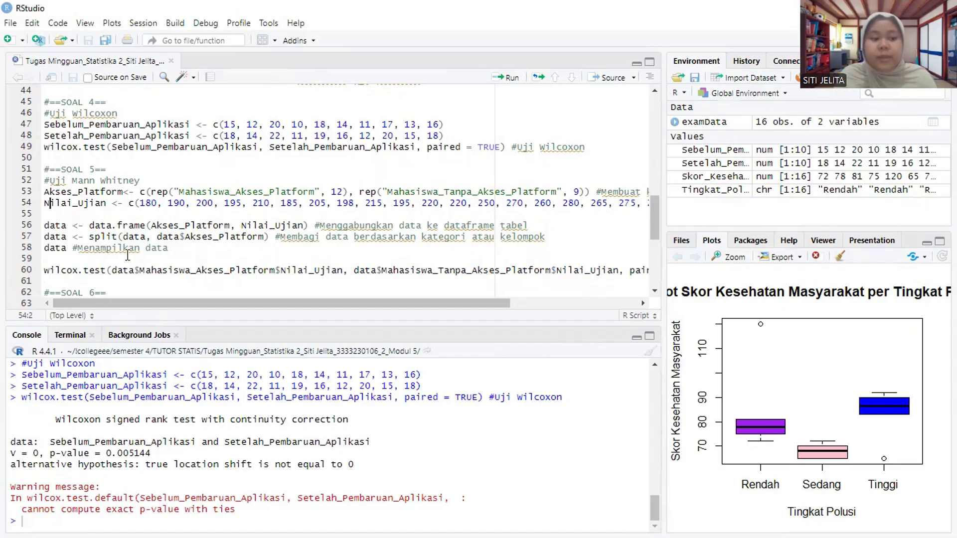
scroll(127, 254, down, 2)
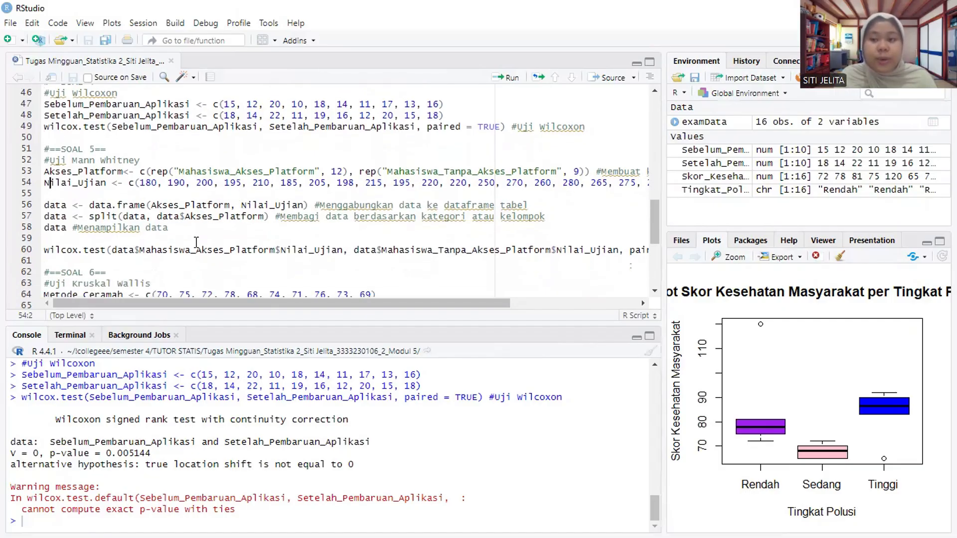
scroll(119, 263, right, 3)
scroll(120, 264, left, 3)
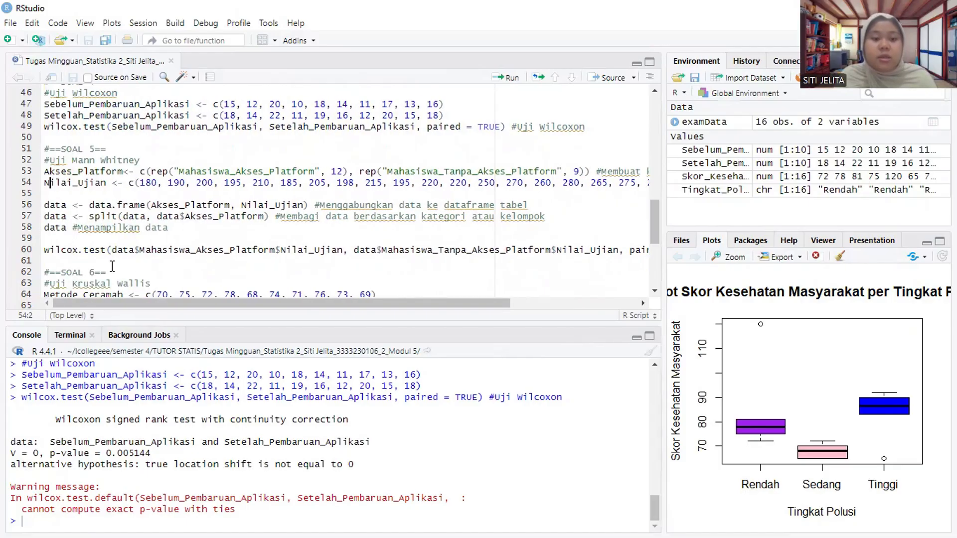
scroll(112, 267, right, 6)
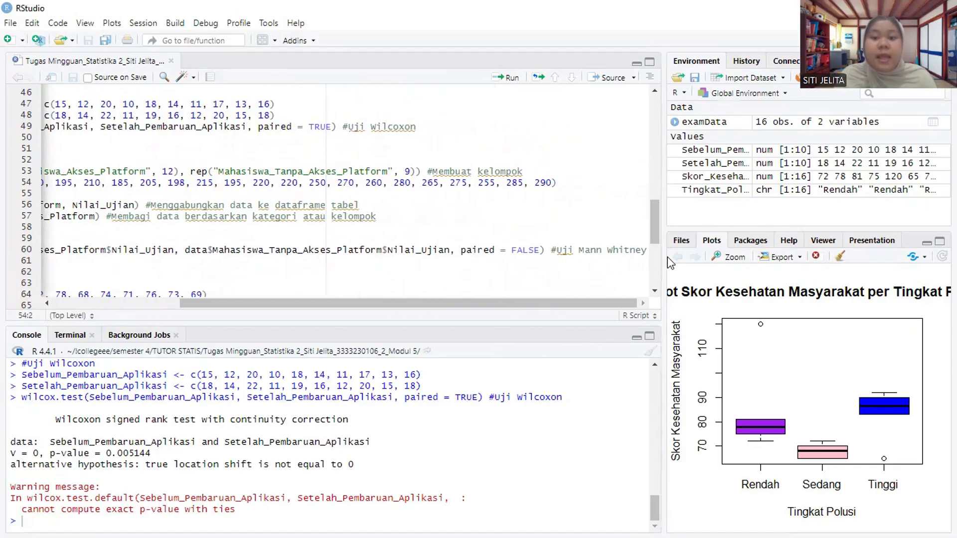
Run the whole SOAL 5 block, including the unpaired wilcox.test on Nilai_Ujian for students with and without platform access.
click(648, 250)
drag(551, 253, 35, 153)
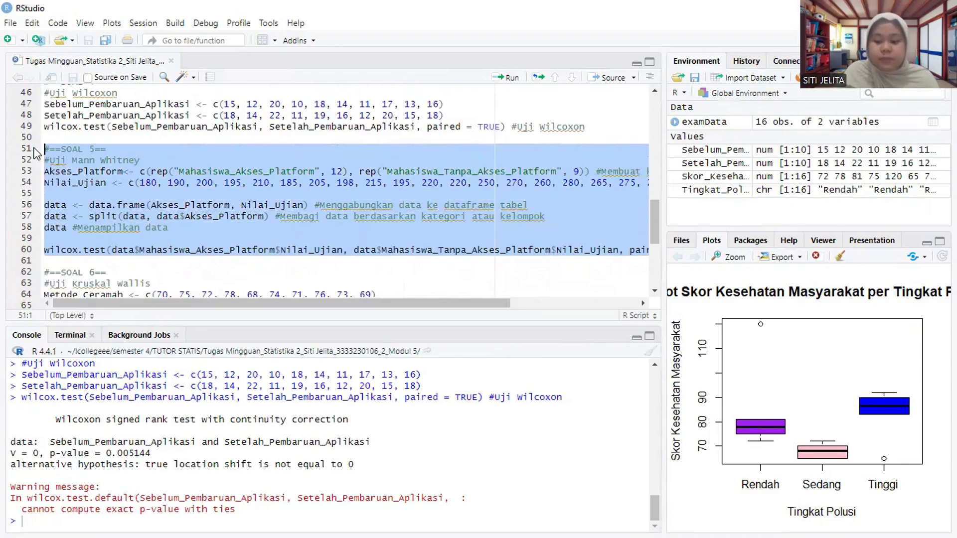
key(ctrl+Return)
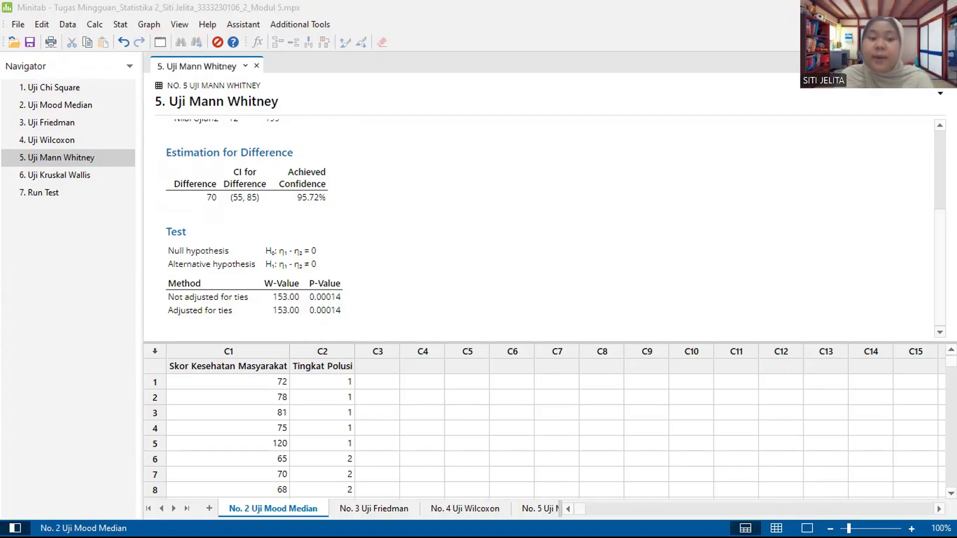
Switch from Minitab back to the Tugas Mingguan Modul 5 PDF to continue with the remaining questions.
key(alt+Tab)
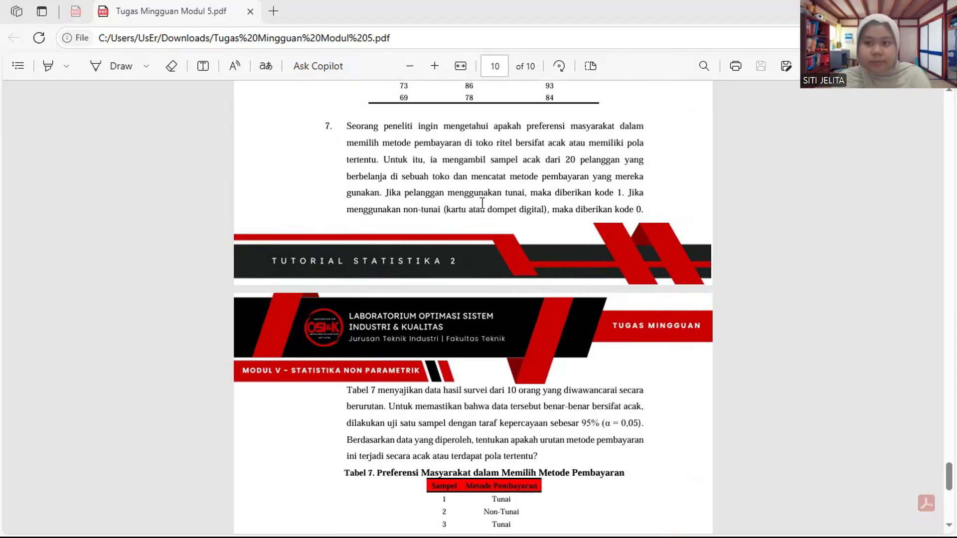